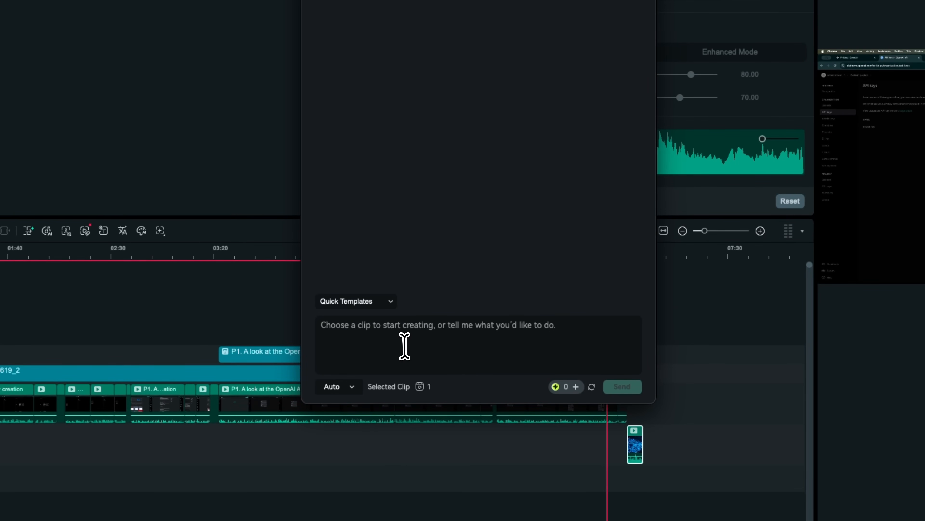
# Ask AI Mate to "Add professional motion titles to the key terms like API Key and JSONL" for the selected clip
pyautogui.press('super+v')
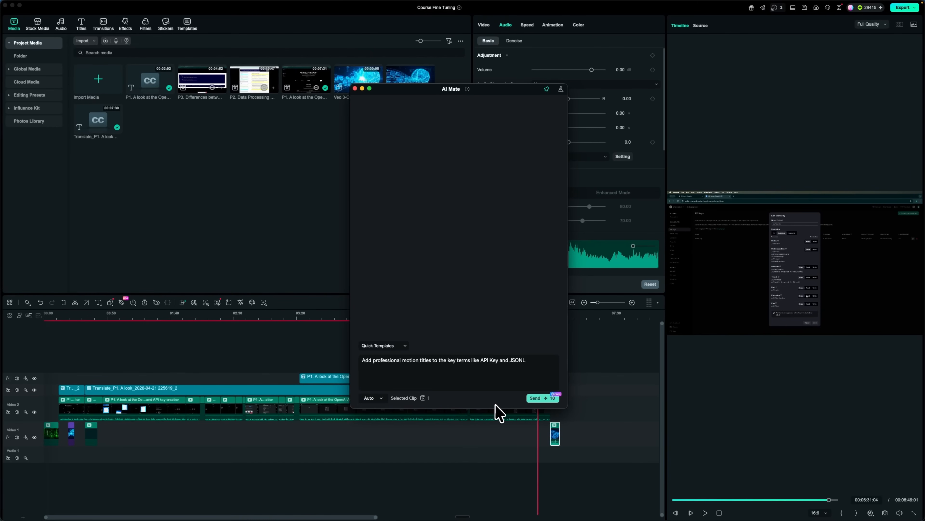
pyautogui.click(547, 398)
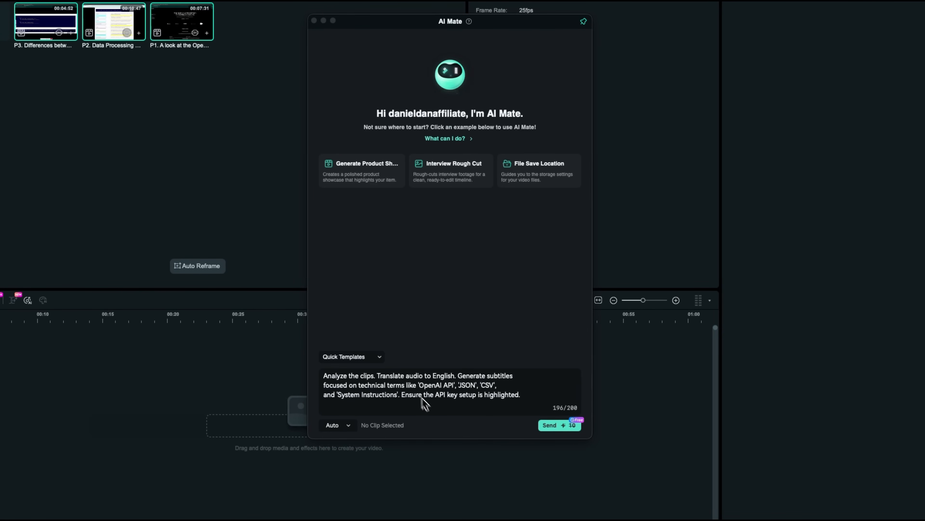
# Ask AI Mate to analyze the clips, translate audio to English, generate subtitles focused on technical terms, and highlight the API key setup
pyautogui.click(567, 427)
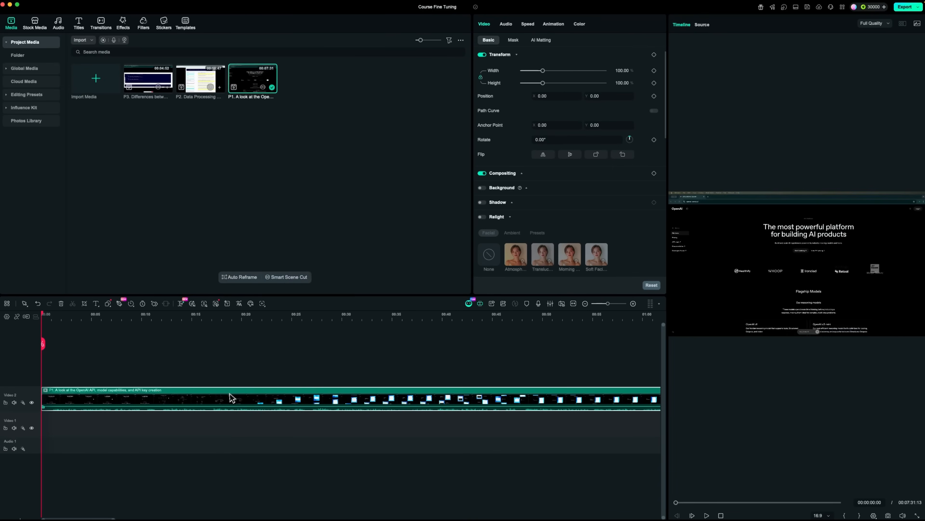
# Run AI Translation on the timeline clip, translating only captions from German (Germany) to English (US)
pyautogui.rightClick(228, 398)
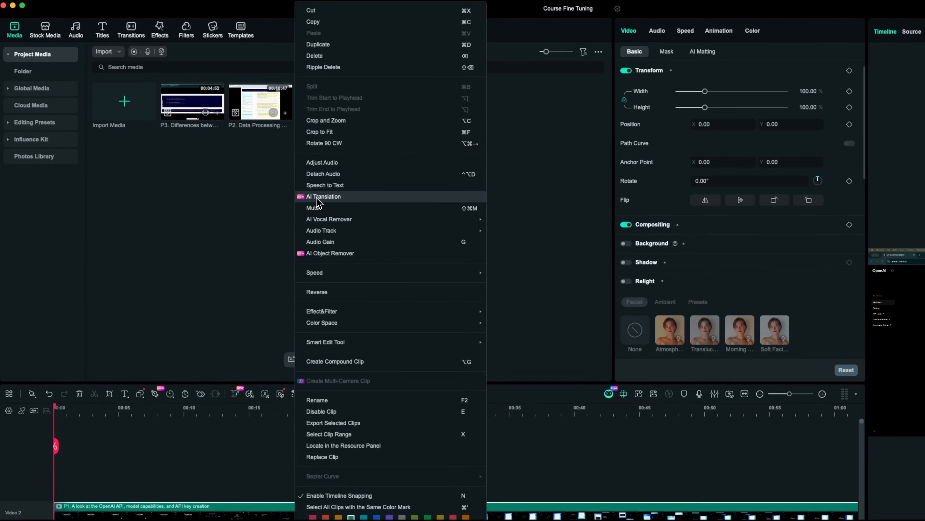
pyautogui.click(248, 152)
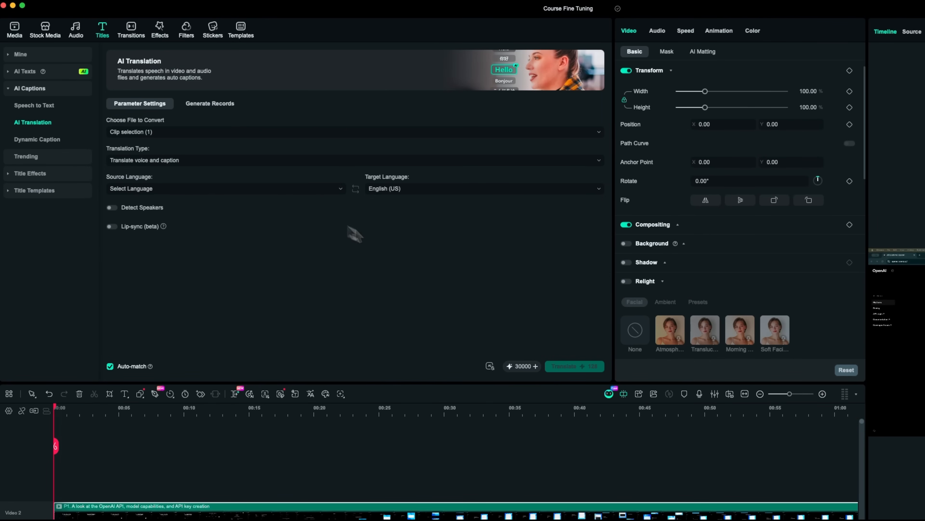
pyautogui.click(180, 160)
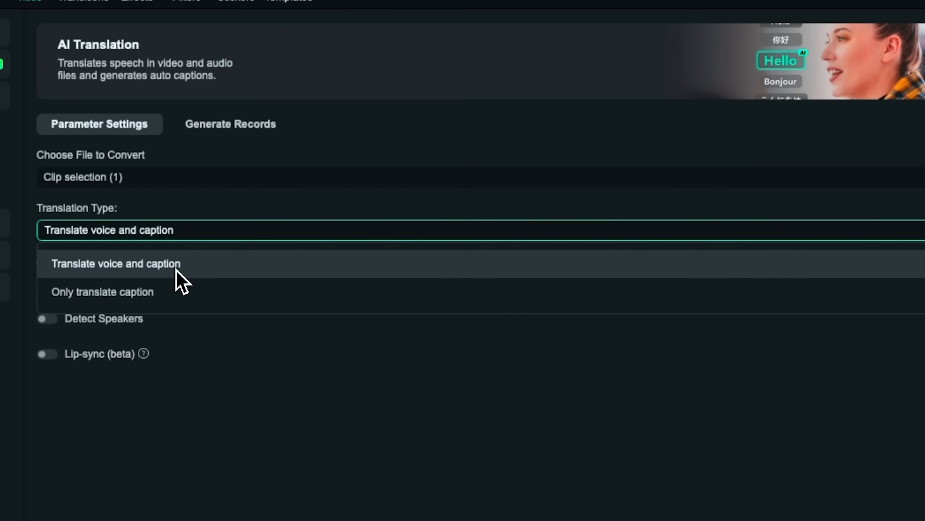
pyautogui.click(281, 441)
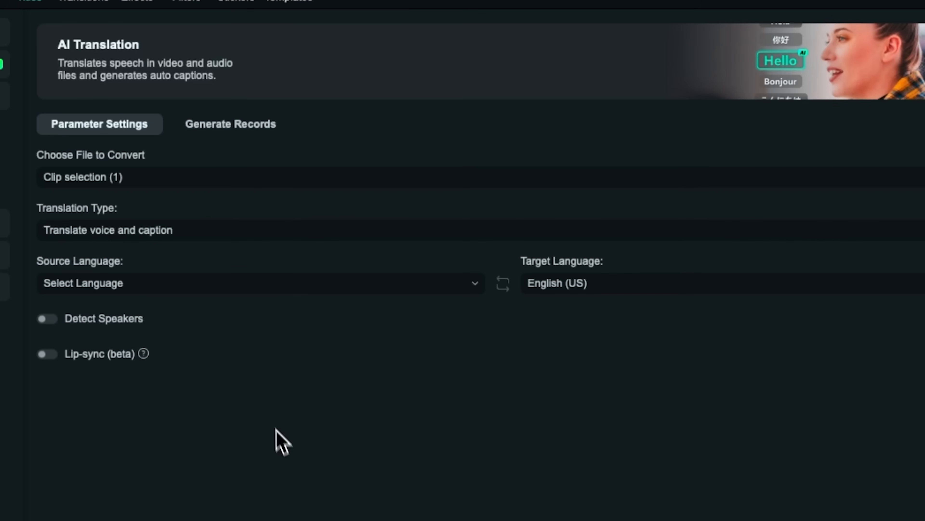
pyautogui.click(194, 285)
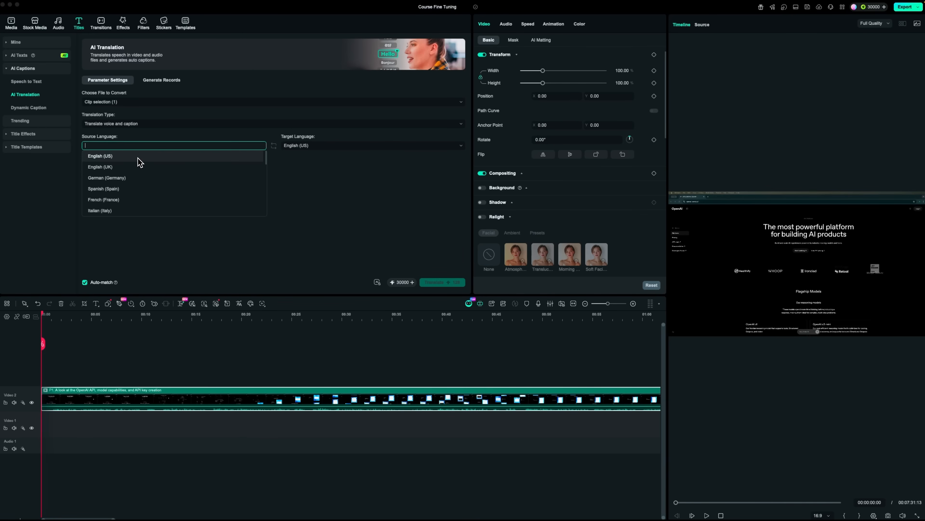
pyautogui.click(172, 177)
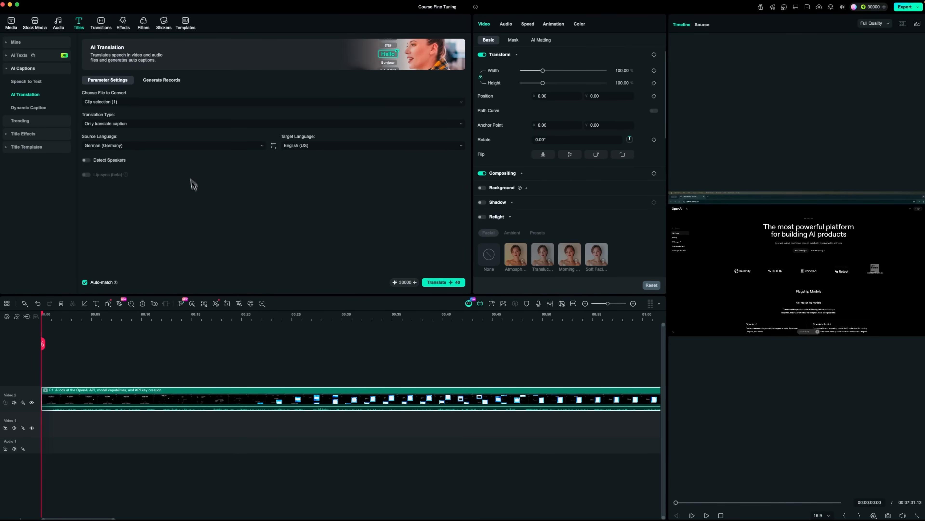
pyautogui.click(452, 282)
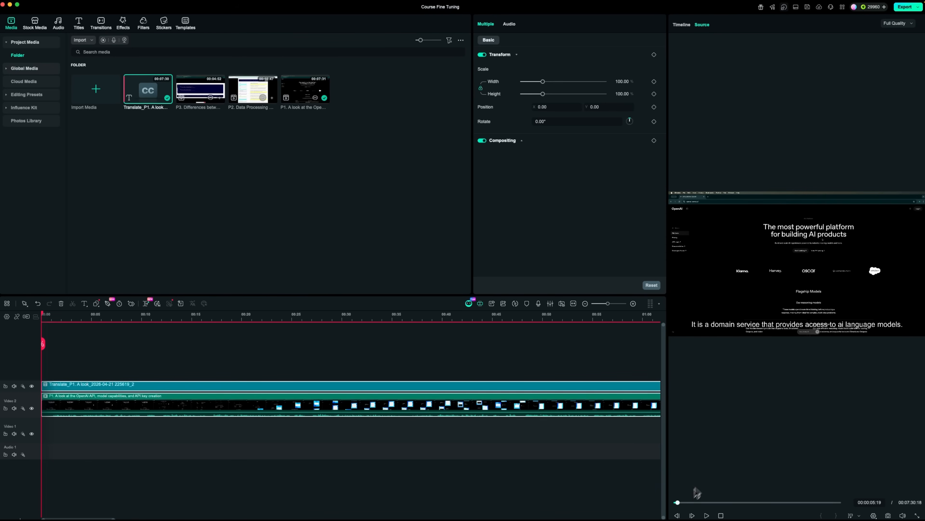
# Preview the translated captions over the video and review their lines in the subtitle editor without saving changes
pyautogui.moveTo(677, 503); pyautogui.dragTo(768, 509)
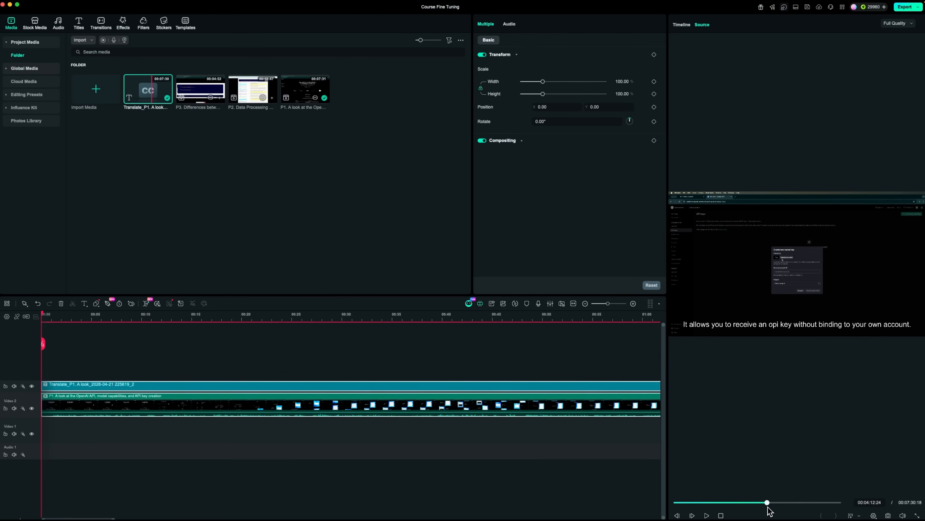
pyautogui.click(185, 389)
pyautogui.doubleClick(185, 389)
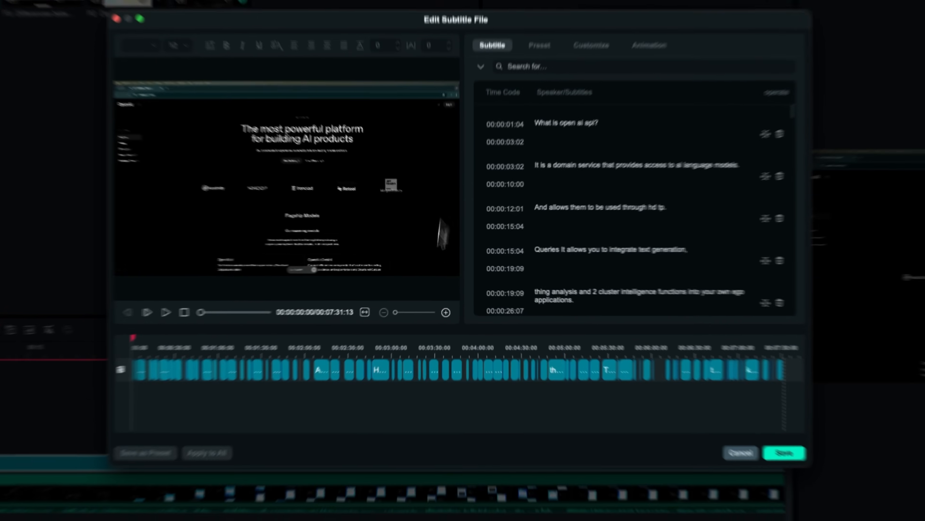
pyautogui.scroll(-3, 568, 73)
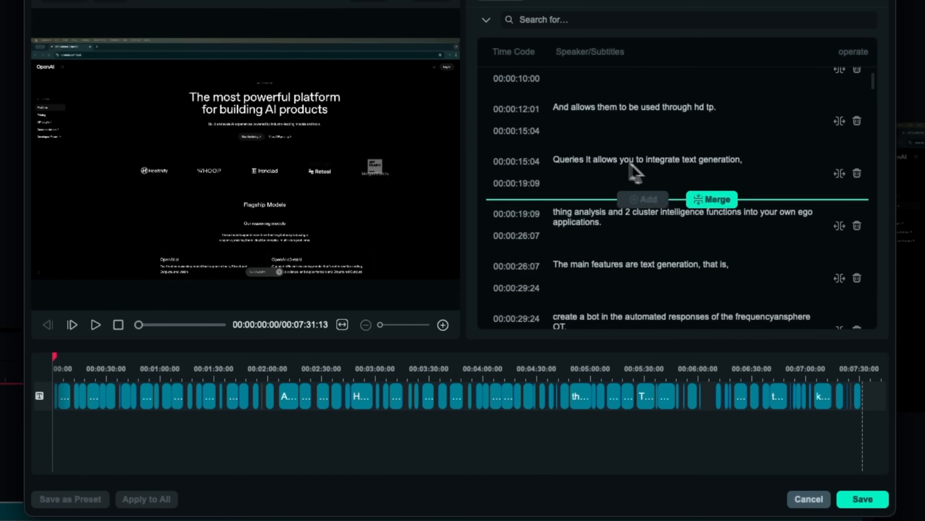
pyautogui.click(814, 505)
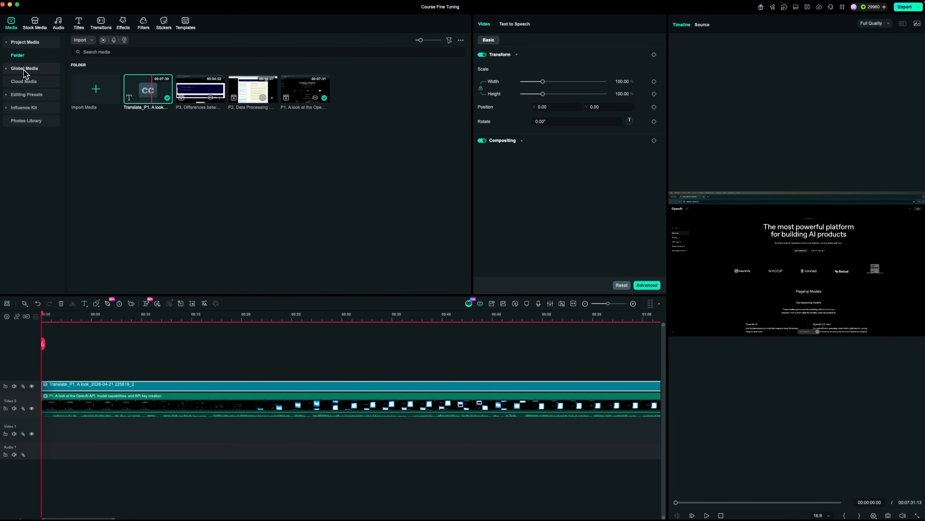
# Browse "Programming" stock media and place the "Footage of Programming" clip on the Video 1 track at about 20 seconds
pyautogui.click(34, 22)
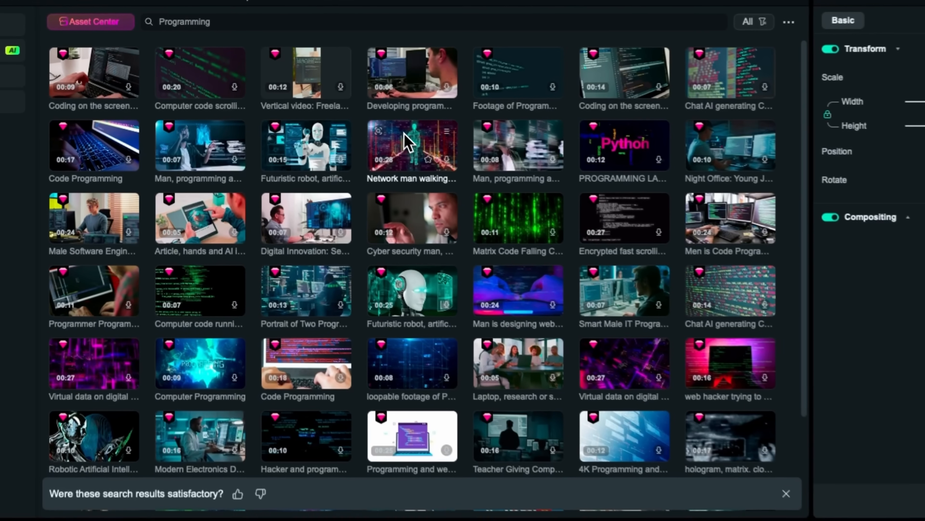
pyautogui.scroll(-4, 492, 204)
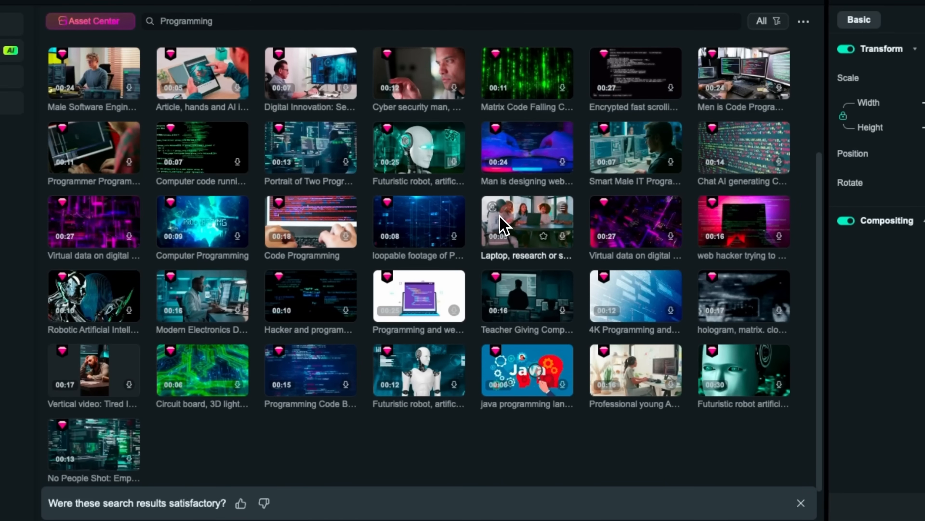
pyautogui.scroll(-12, 500, 219)
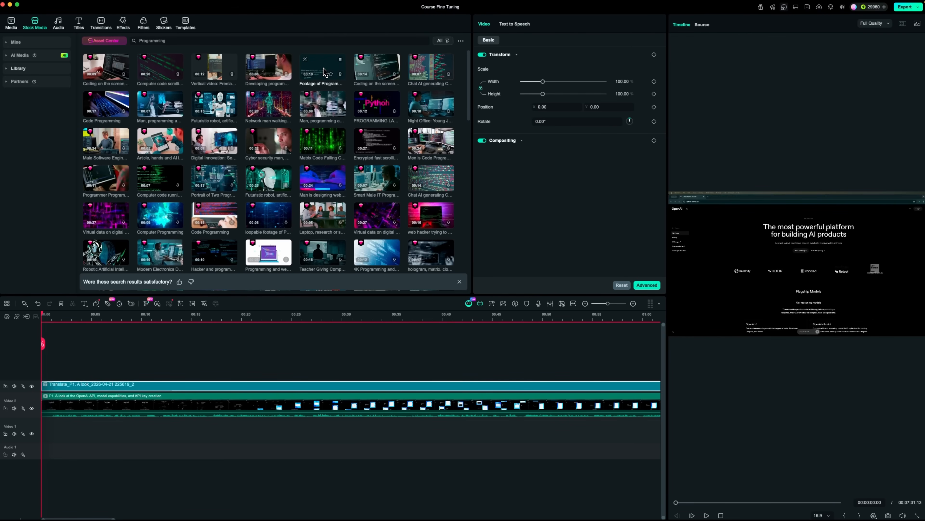
pyautogui.moveTo(325, 72); pyautogui.dragTo(250, 440)
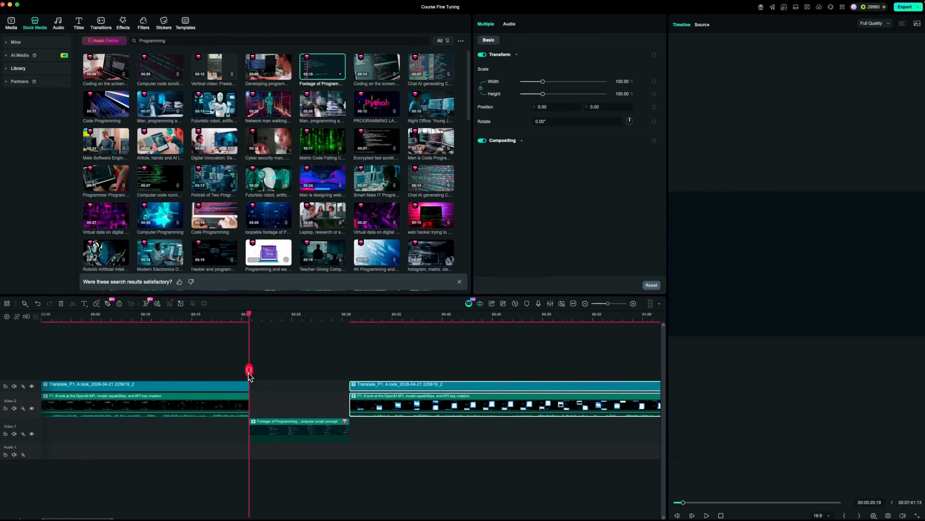
# Place the "Matrix Code Falling" stock clip at the start of the Video 1 track and scrub through the timeline
pyautogui.moveTo(249, 373); pyautogui.dragTo(398, 376)
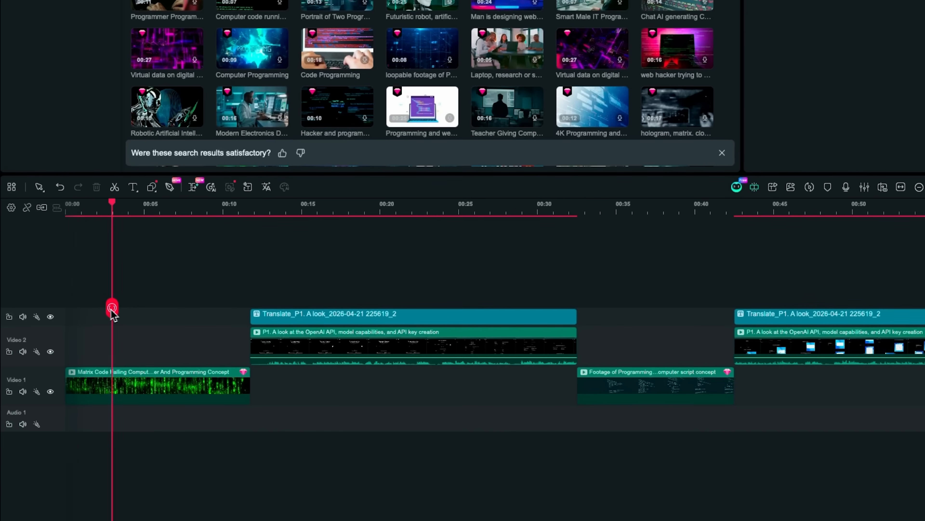
pyautogui.moveTo(71, 381); pyautogui.dragTo(98, 388)
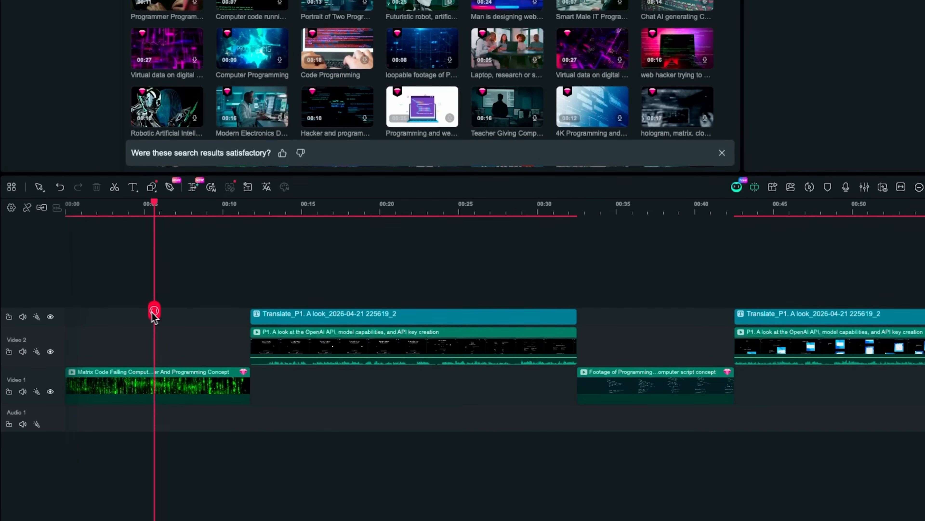
pyautogui.moveTo(154, 313); pyautogui.dragTo(367, 316)
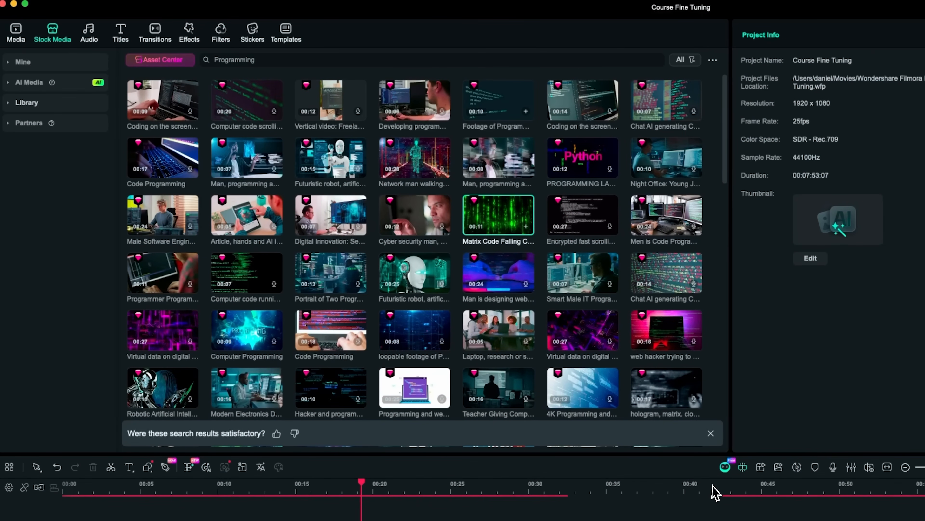
# Have AI Mate remove all silent parts longer than 2 seconds from the GPT training and API setup clips, and apply the silence detection
pyautogui.click(724, 468)
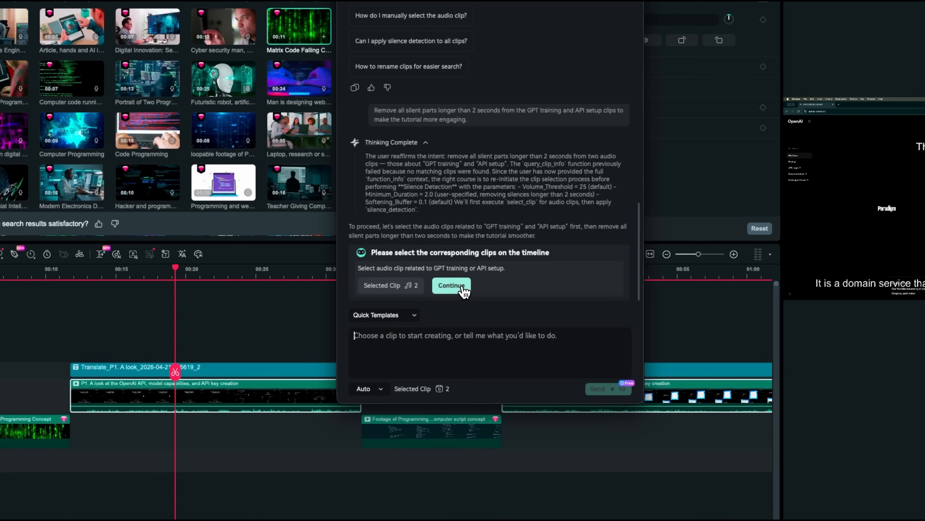
pyautogui.click(465, 291)
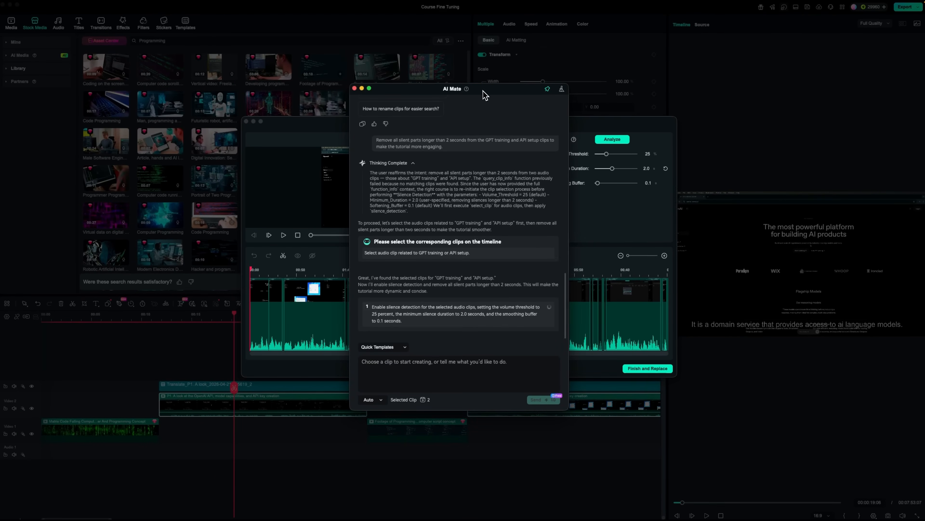
pyautogui.moveTo(484, 91); pyautogui.dragTo(813, 101)
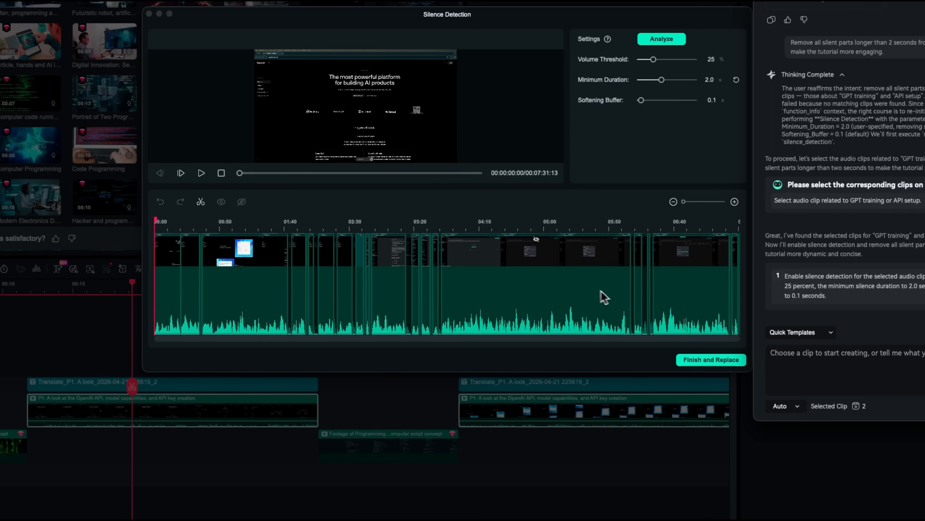
pyautogui.moveTo(241, 173); pyautogui.dragTo(357, 181)
pyautogui.click(700, 364)
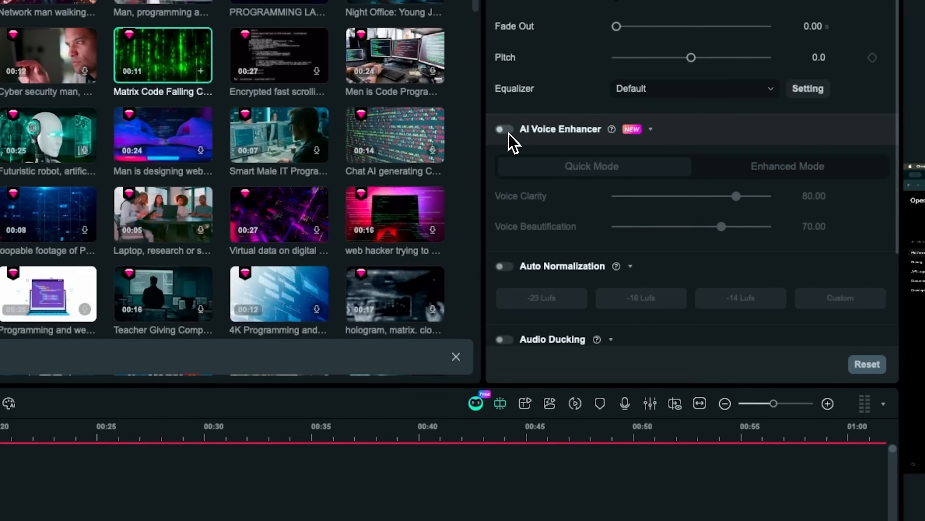
# Turn on AI Voice Enhancer with Voice Clarity 75 and Voice Beautification 66, and switch it to Enhanced Mode
pyautogui.click(483, 177)
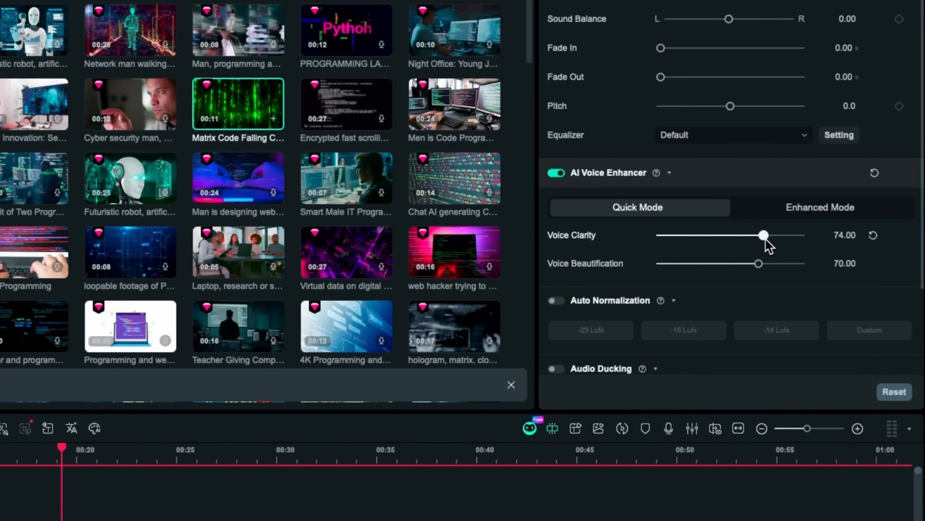
pyautogui.moveTo(765, 240); pyautogui.dragTo(750, 242)
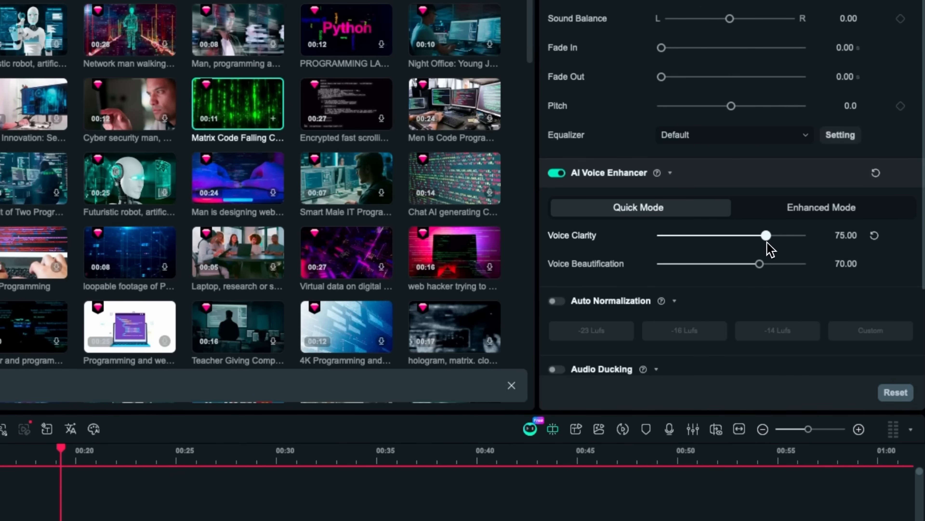
pyautogui.moveTo(760, 265); pyautogui.dragTo(745, 266)
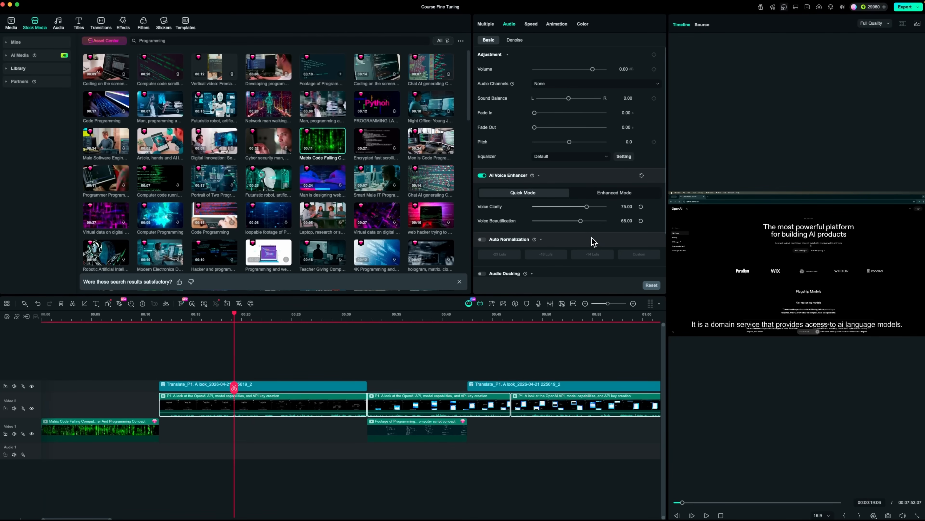
pyautogui.click(611, 193)
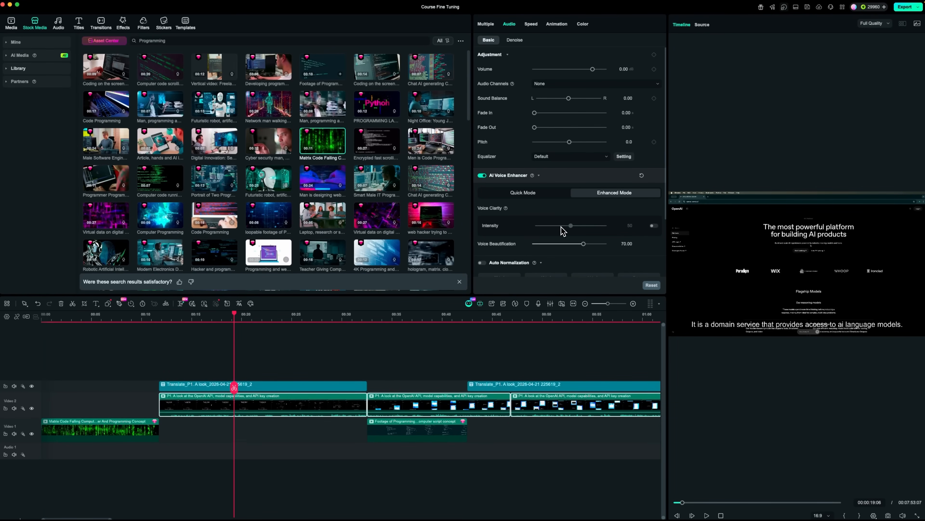
pyautogui.scroll(-3, 563, 229)
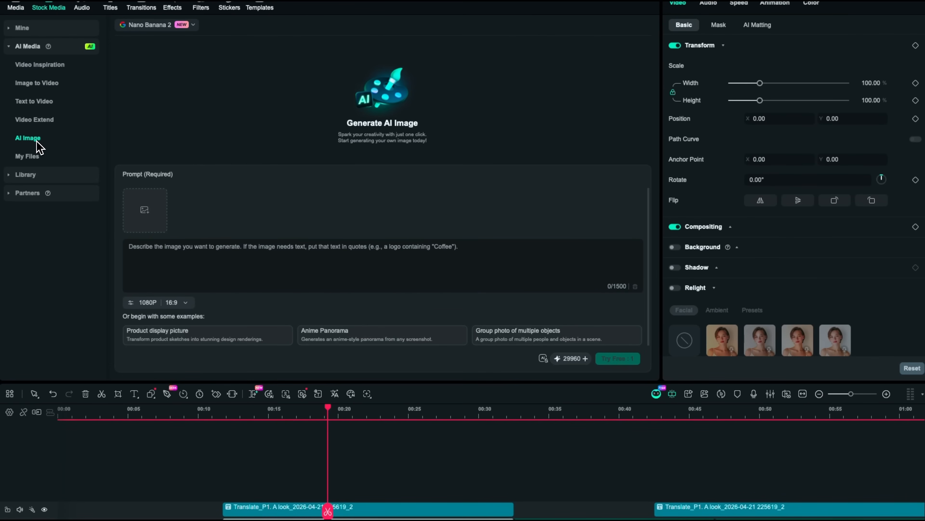
# Generate an AI image from the prompt "Futuristic 3D visualization of JSON data objects flowing into an AI brain, digital blue style, 4K."
pyautogui.click(222, 270)
pyautogui.write('Futuristic 3D visualization of JSON data objects flowing into an AI brain, digital blue style, 4K.')
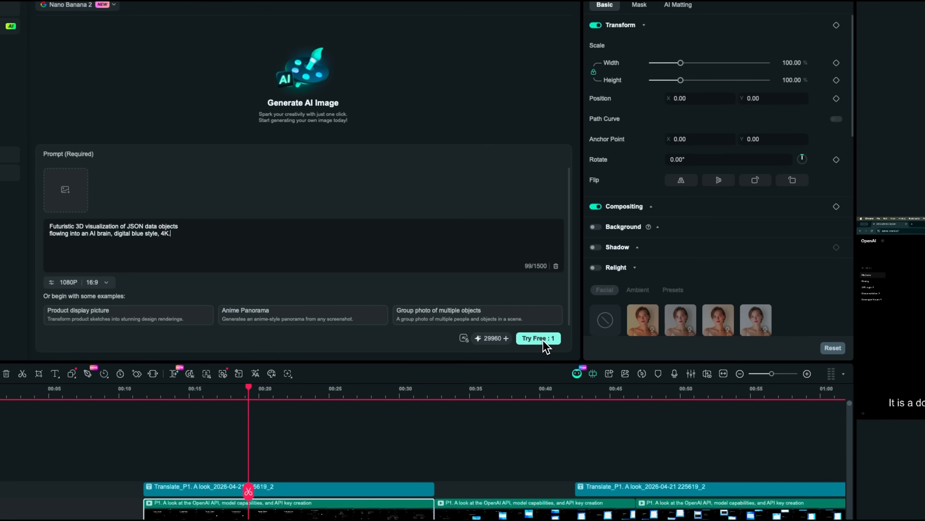
pyautogui.click(547, 344)
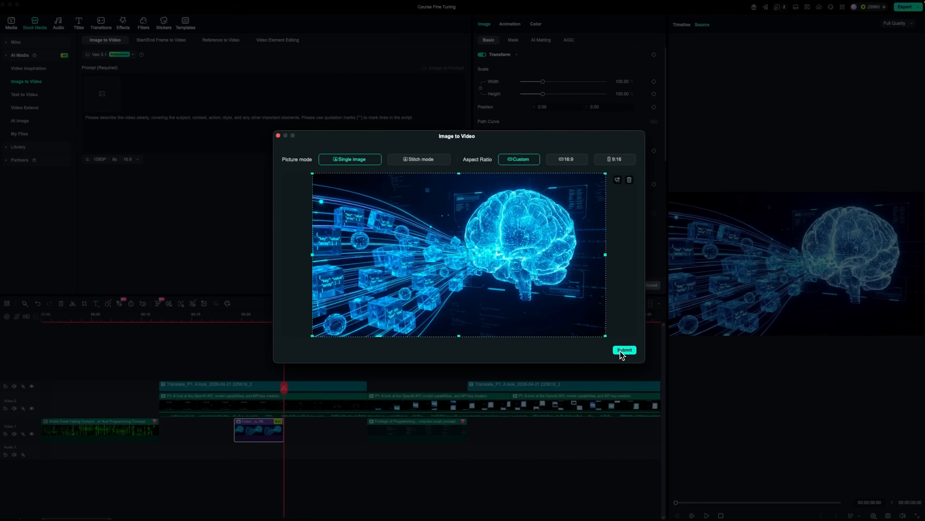
# Generate a video from the AI brain image as a single image, with the prompt "Animate this, please."
pyautogui.click(620, 351)
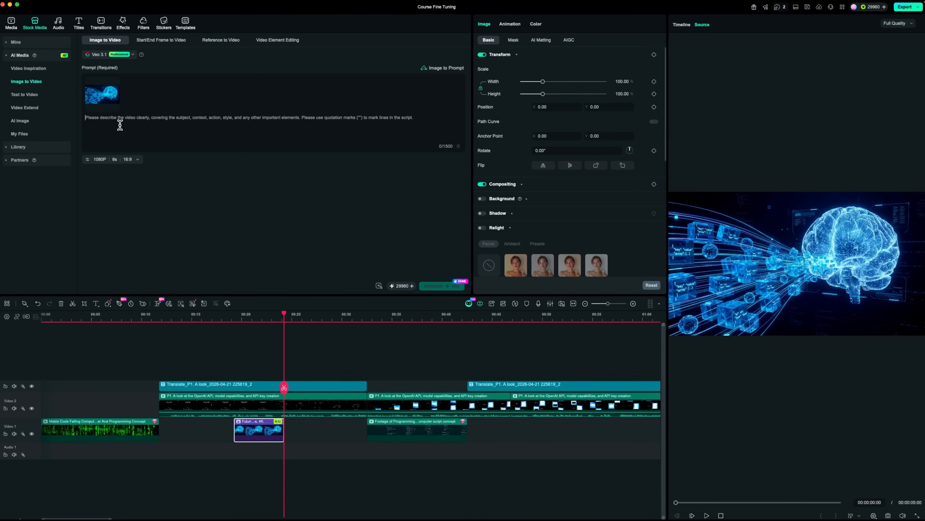
pyautogui.write('Animate this, please.')
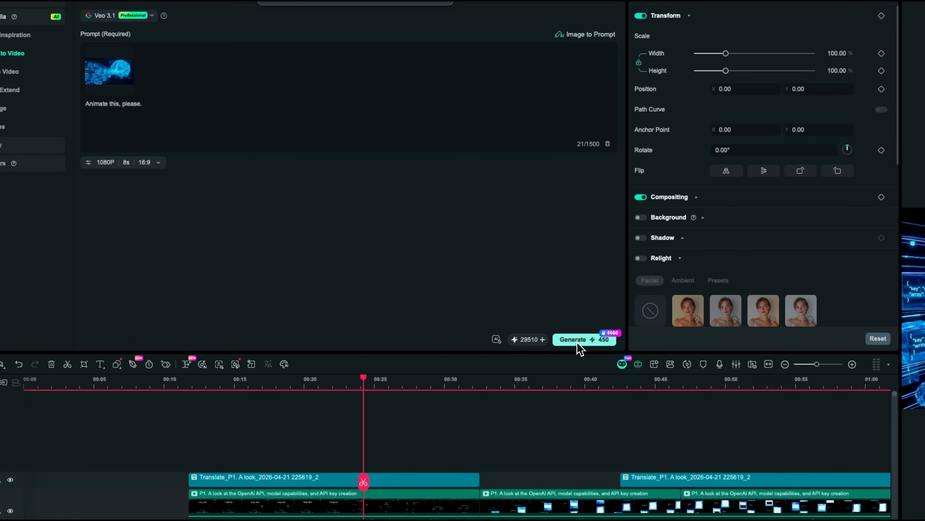
pyautogui.click(578, 341)
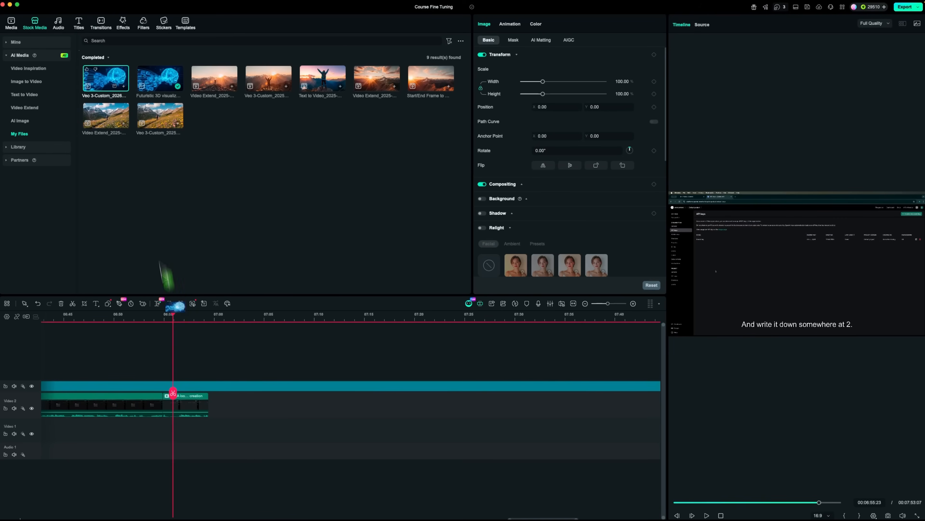
# Place the generated AI brain video on the Video 1 track directly after the end of the tutorial clip
pyautogui.moveTo(164, 265); pyautogui.dragTo(211, 444)
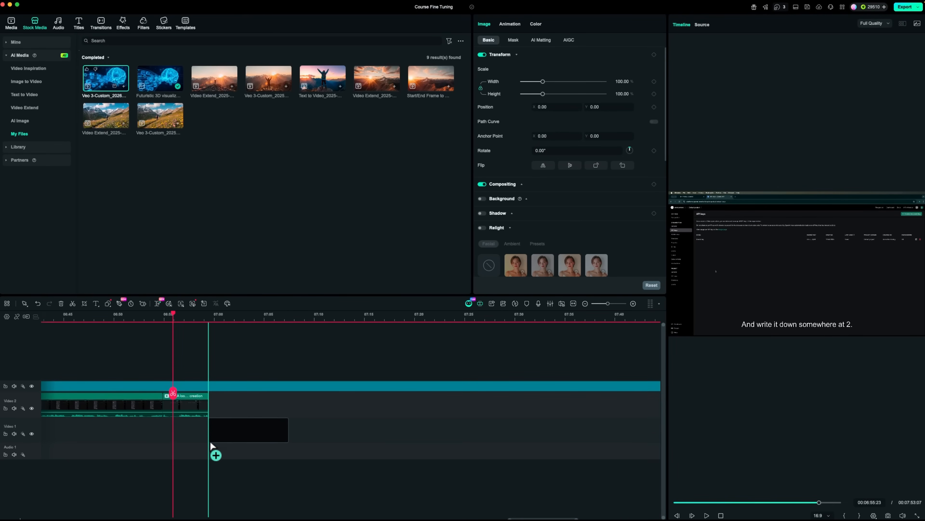
pyautogui.click(411, 273)
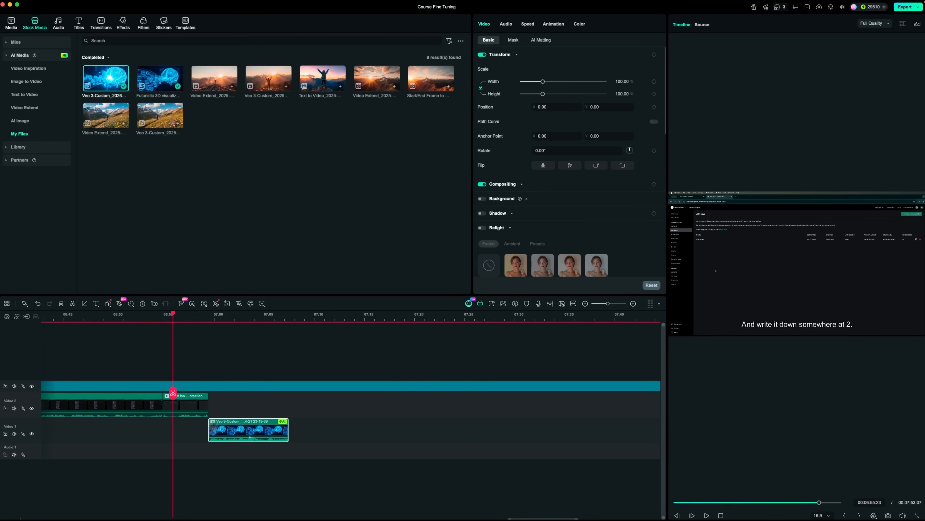
# Scrub the playhead forward to preview the generated AI brain clip at the end of the timeline
pyautogui.moveTo(172, 394); pyautogui.dragTo(264, 408)
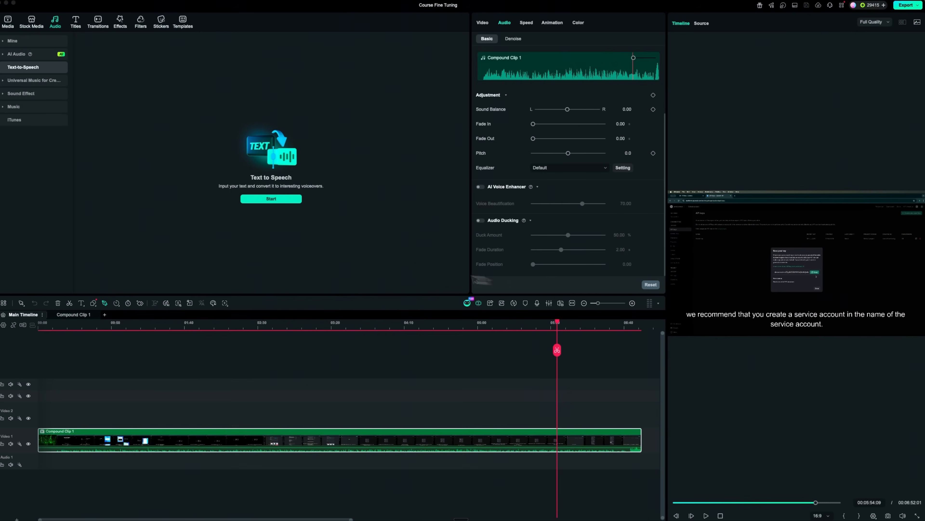
# Open the Text-to-Speech tool and look through the English (US) voice library and the speed, pitch and emotion settings
pyautogui.click(271, 198)
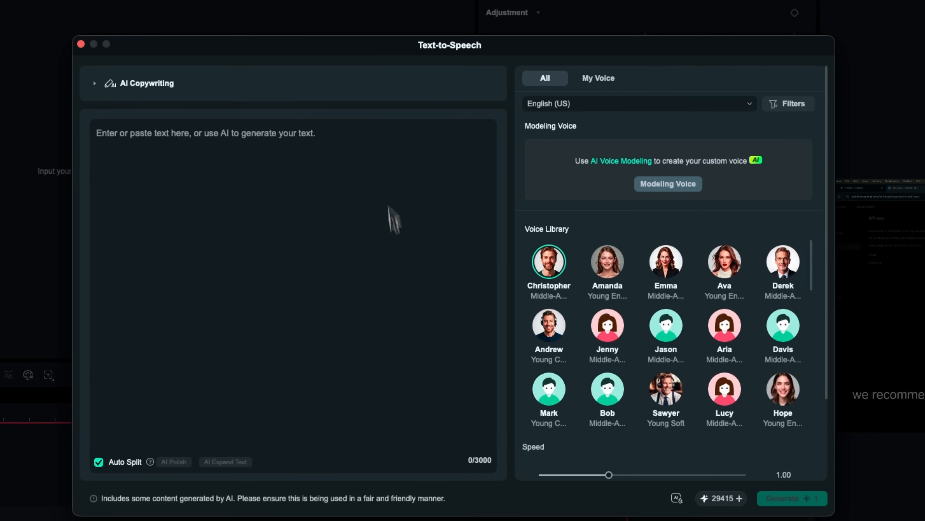
pyautogui.scroll(-5, 621, 279)
pyautogui.scroll(-10, 620, 272)
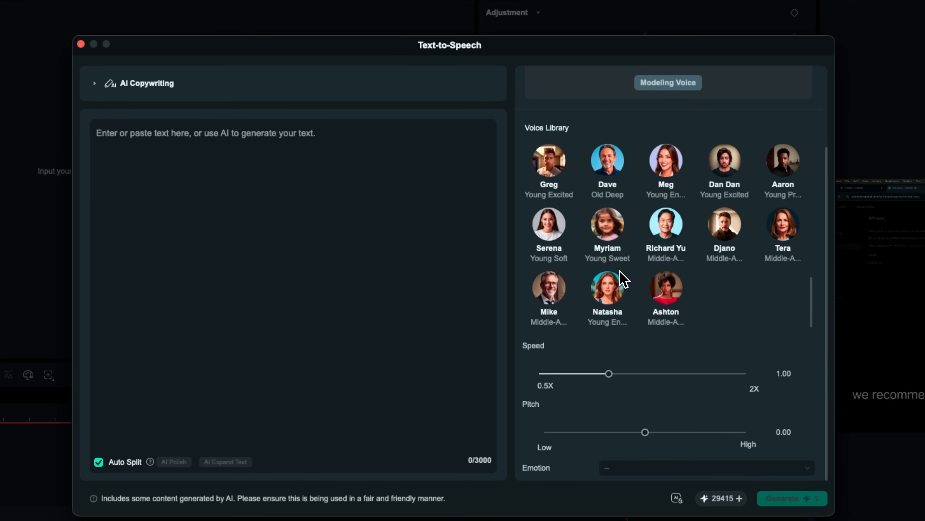
pyautogui.scroll(8, 626, 270)
pyautogui.scroll(8, 629, 280)
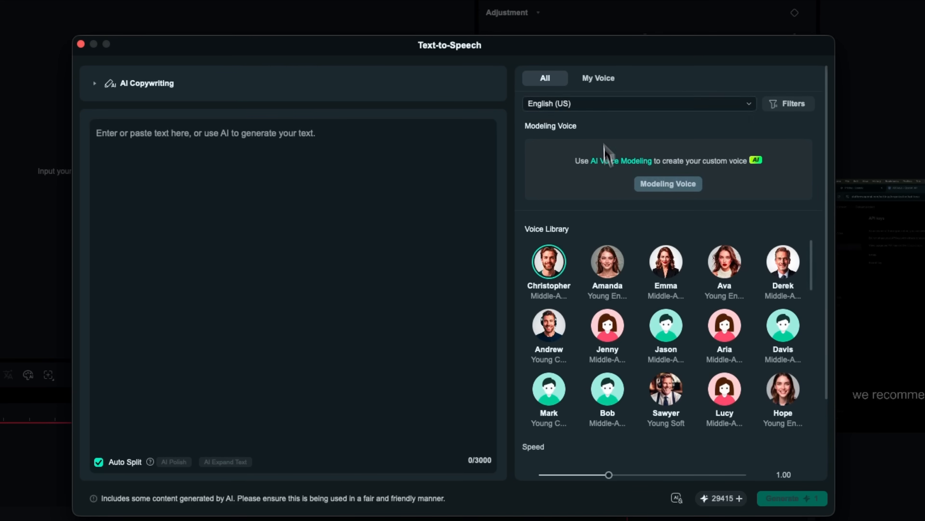
# Create a custom AI voice model from the 30-second script recording
pyautogui.click(601, 81)
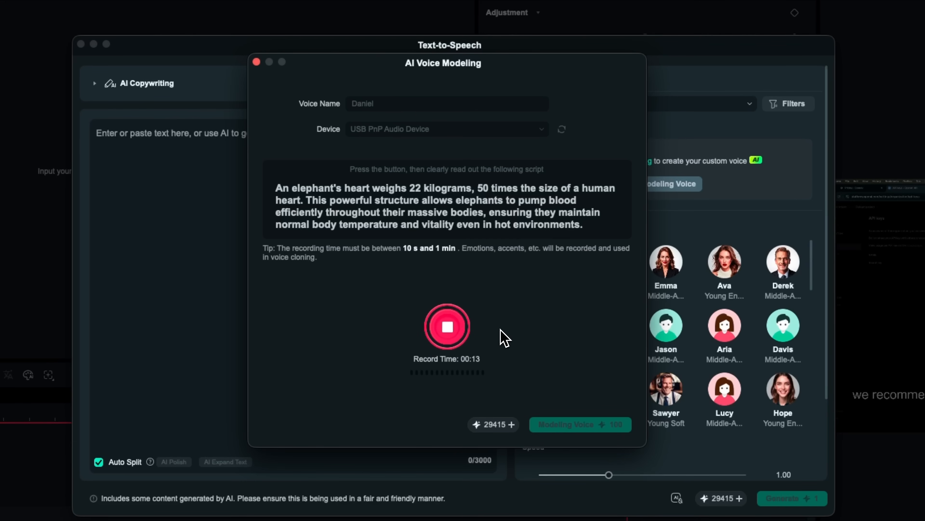
pyautogui.click(585, 427)
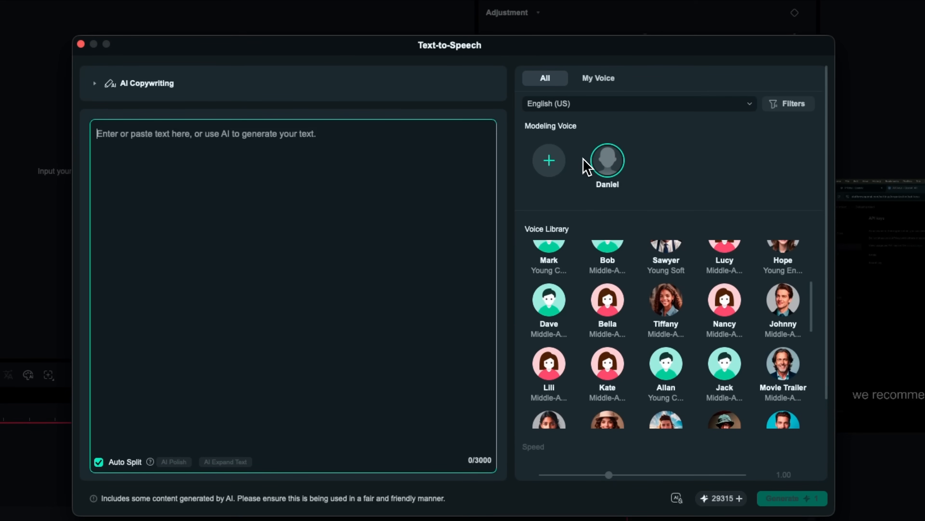
pyautogui.moveTo(601, 170)
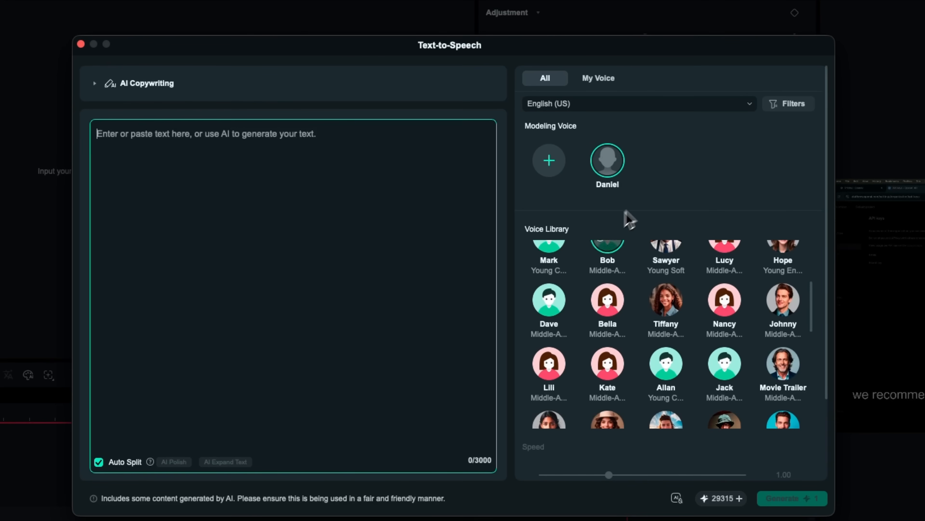
pyautogui.scroll(3, 642, 281)
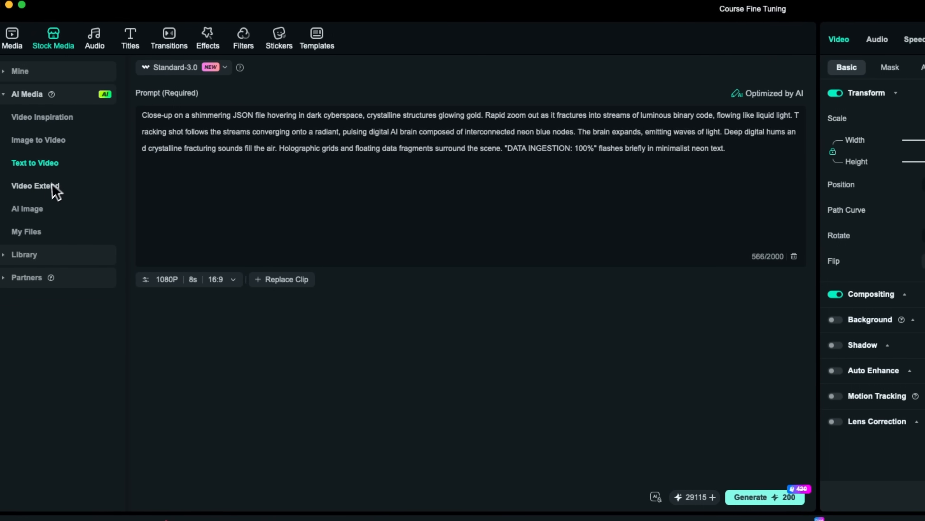
# Look over the Video Extend and AI Image generators among the AI media tools
pyautogui.click(8, 186)
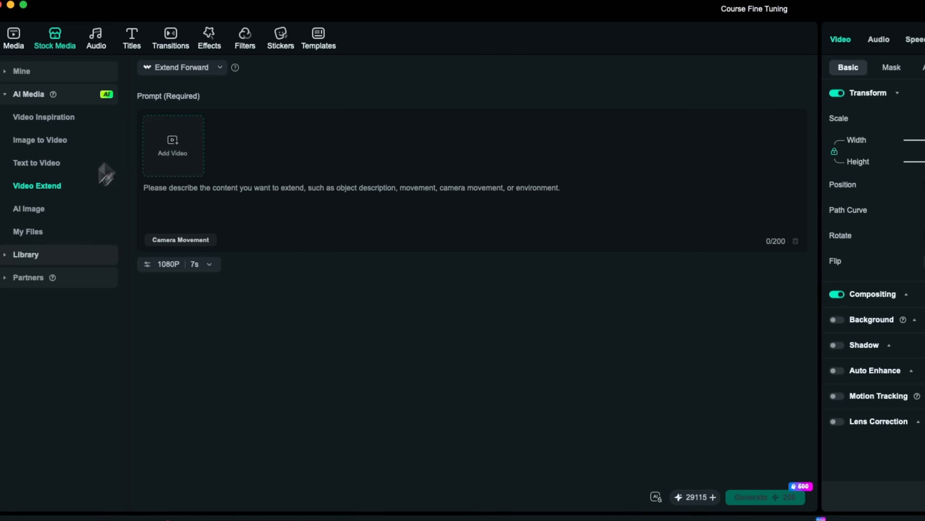
pyautogui.click(46, 211)
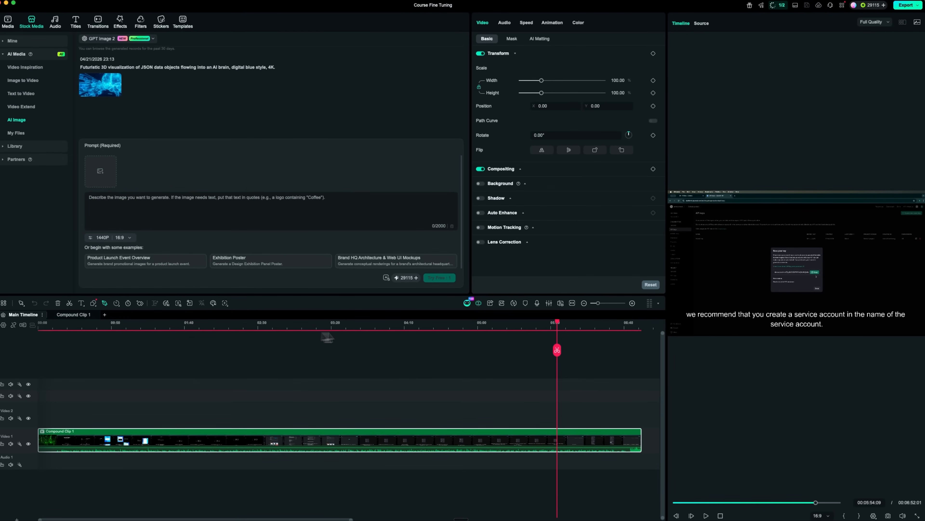
# Open AI Mate and examine its quick templates, including the Audio, Text and Video categories
pyautogui.click(467, 303)
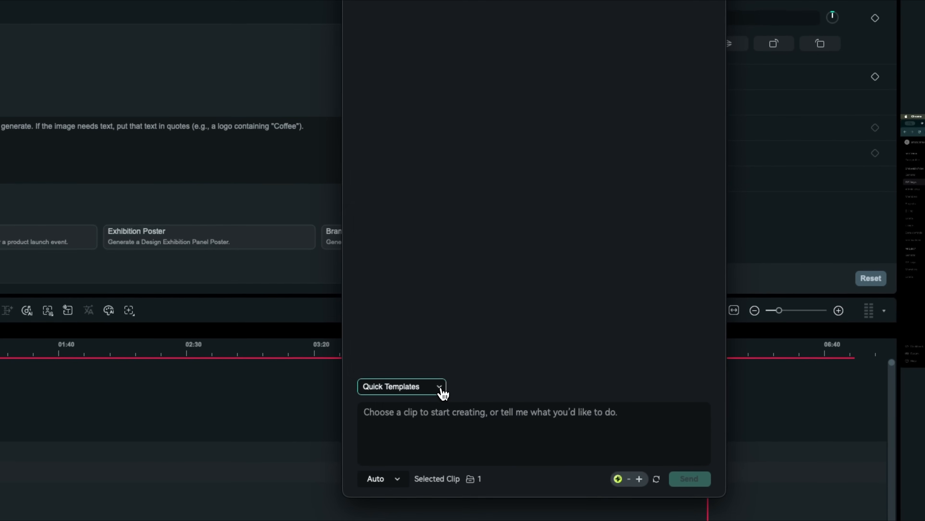
pyautogui.click(440, 387)
pyautogui.scroll(-10, 447, 260)
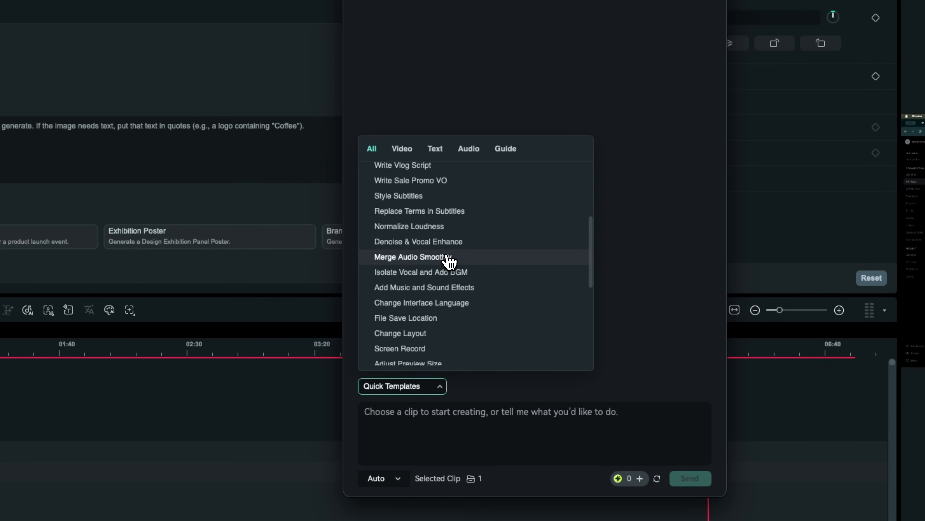
pyautogui.scroll(-5, 449, 262)
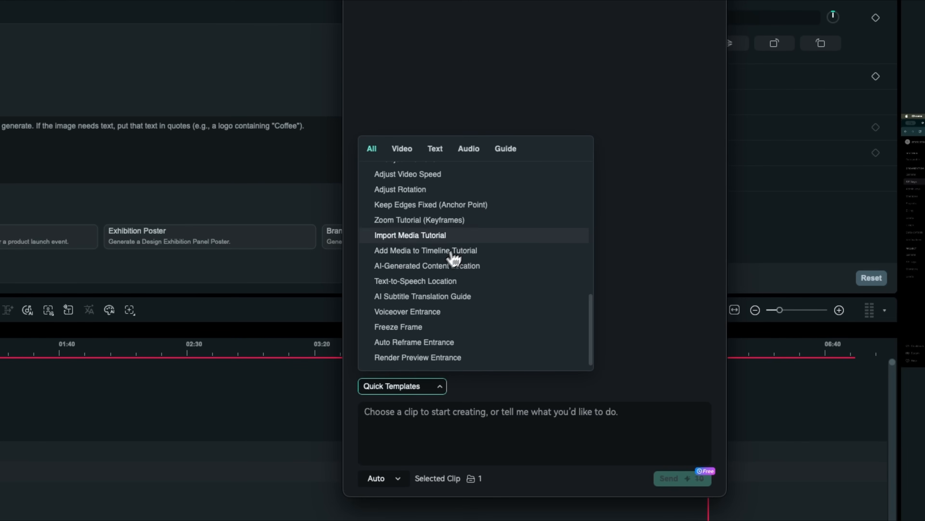
pyautogui.click(473, 151)
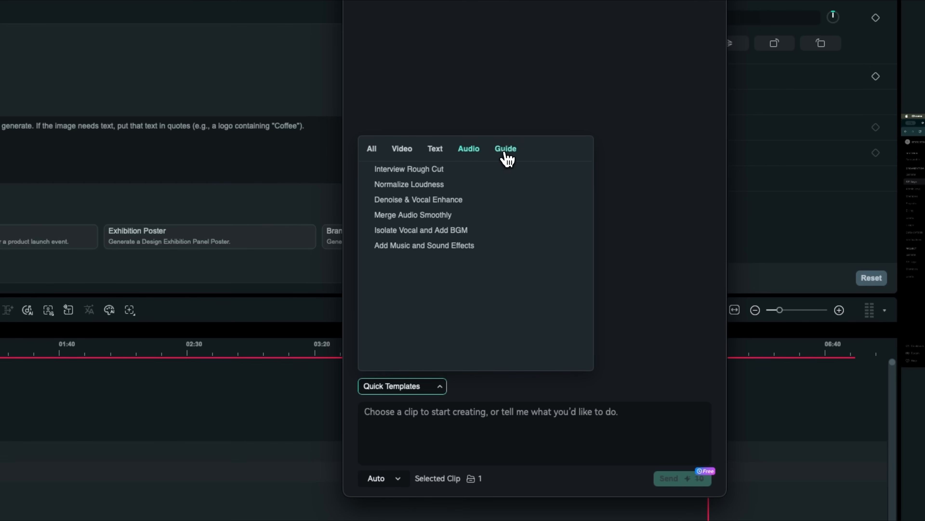
pyautogui.click(434, 153)
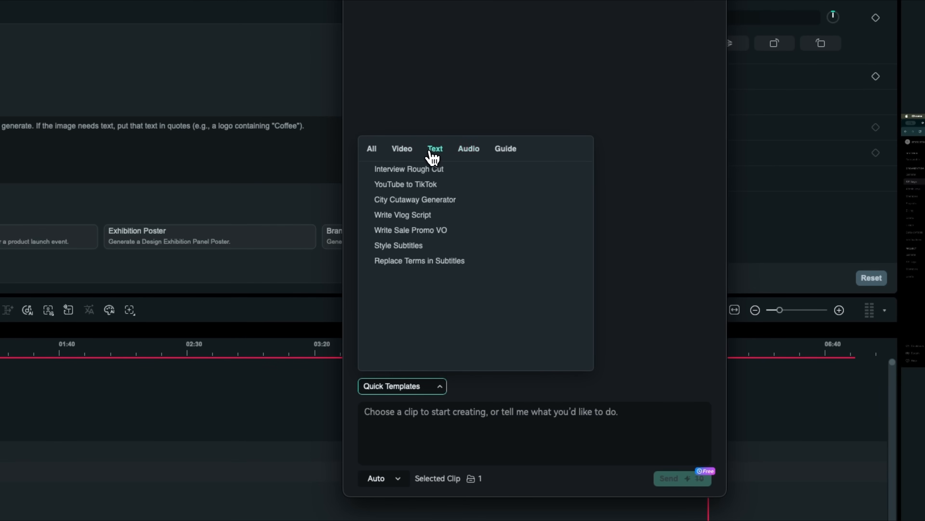
pyautogui.click(404, 151)
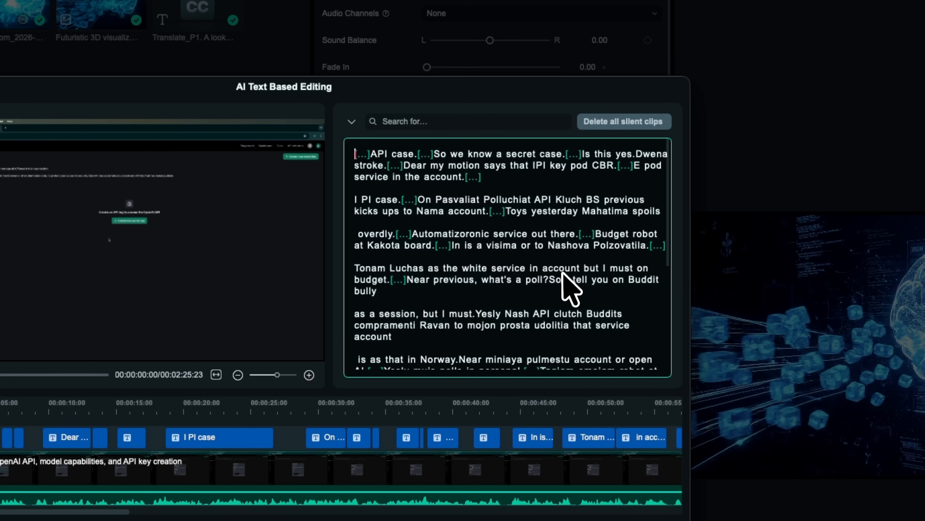
# Delete the transcript passages starting "todjakluj" and "account kagdami" in AI Text Based Editing and export the result to the timeline
pyautogui.scroll(-5, 651, 355)
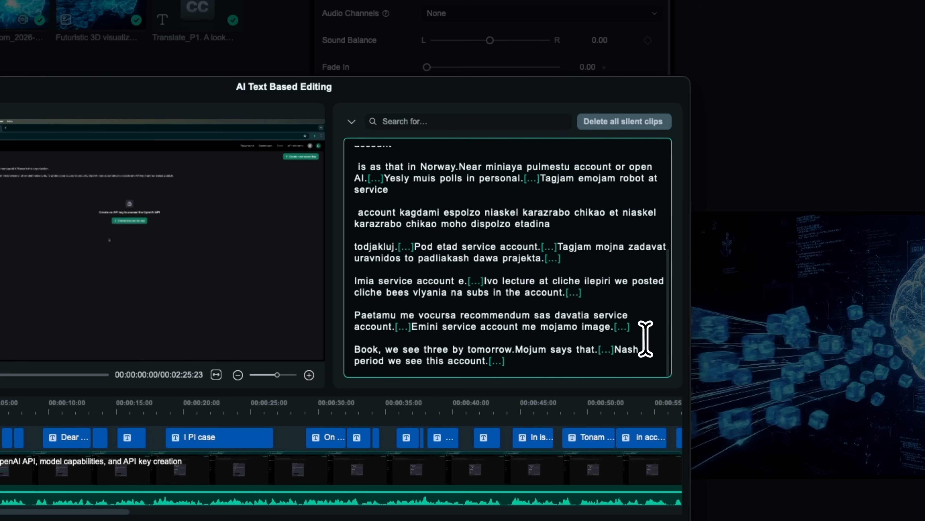
pyautogui.moveTo(564, 260); pyautogui.dragTo(356, 245)
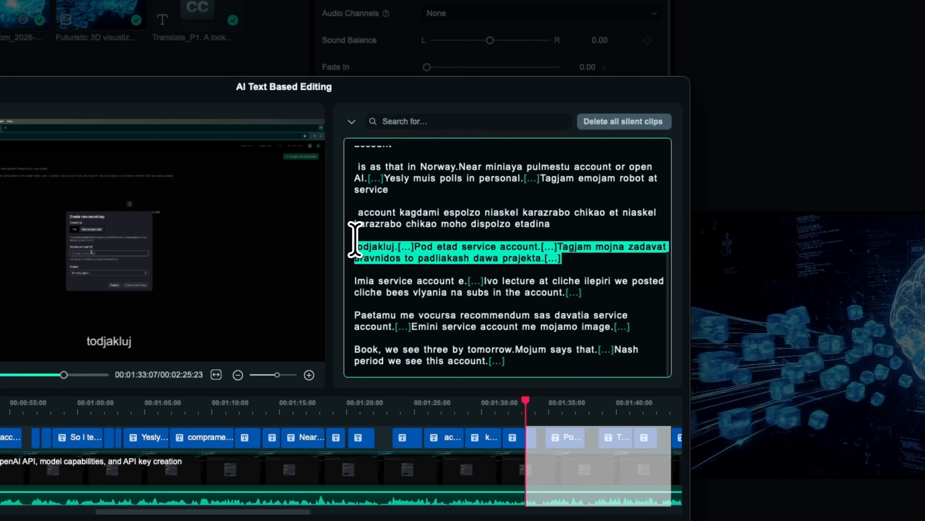
pyautogui.press('BackSpace')
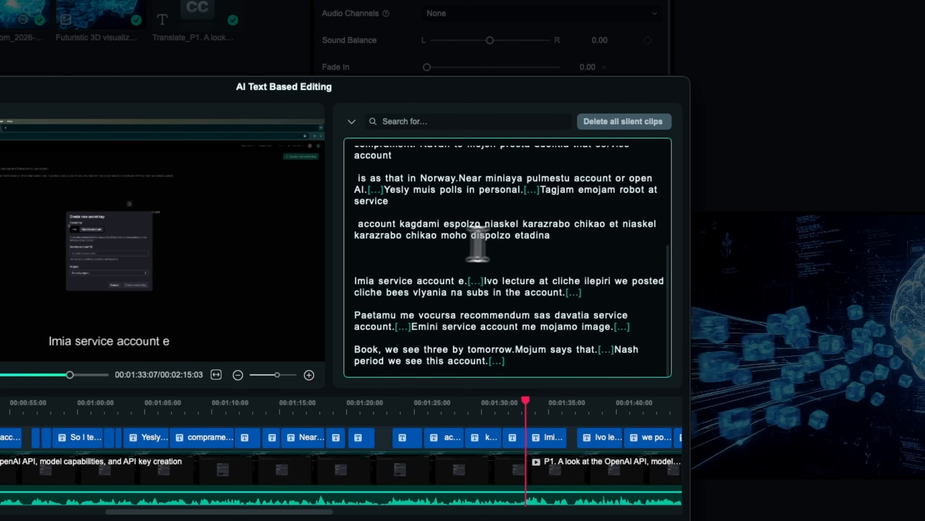
pyautogui.moveTo(561, 242); pyautogui.dragTo(426, 215)
pyautogui.press('BackSpace')
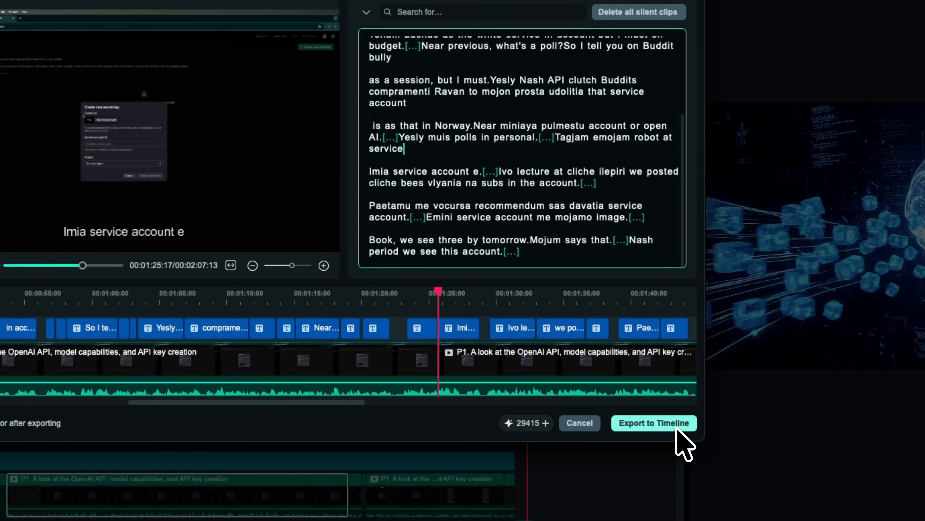
pyautogui.click(676, 432)
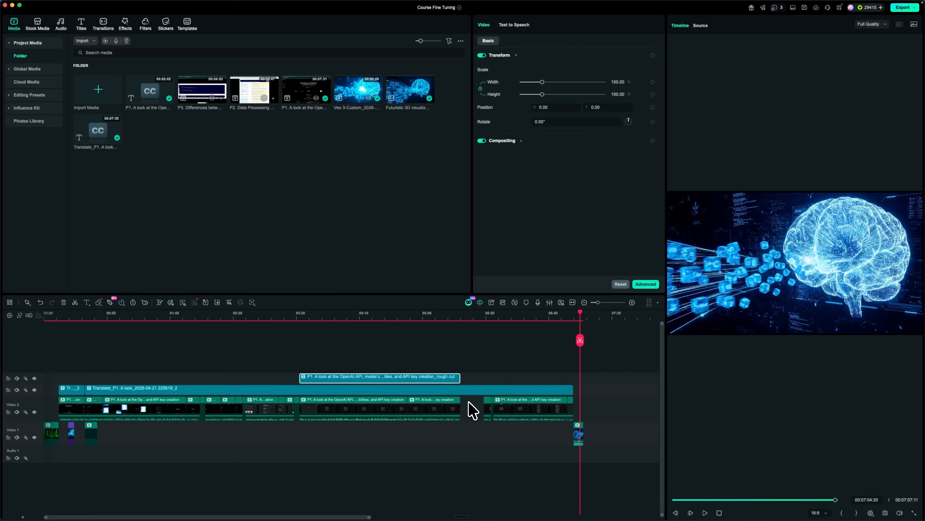
# Close the empty gap on the Video 2 track and open the audio adjustments of the clip following it
pyautogui.rightClick(570, 301)
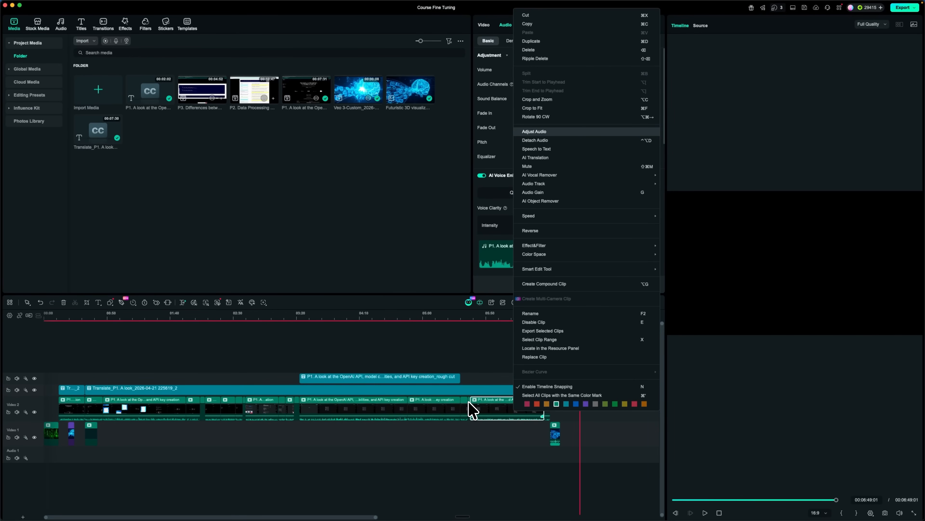
pyautogui.click(572, 132)
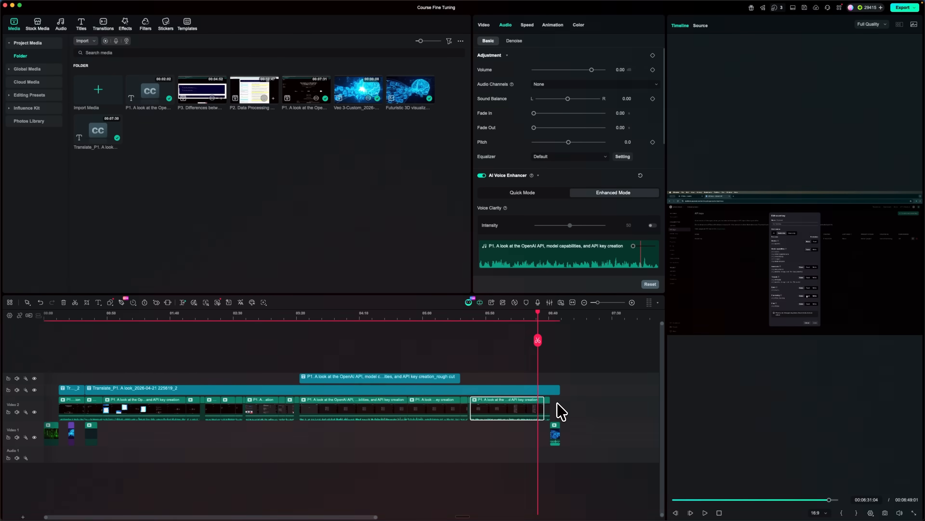
# Have AI Mate "Add professional motion titles to the key terms like API Key and JSONL" and review its response
pyautogui.click(468, 302)
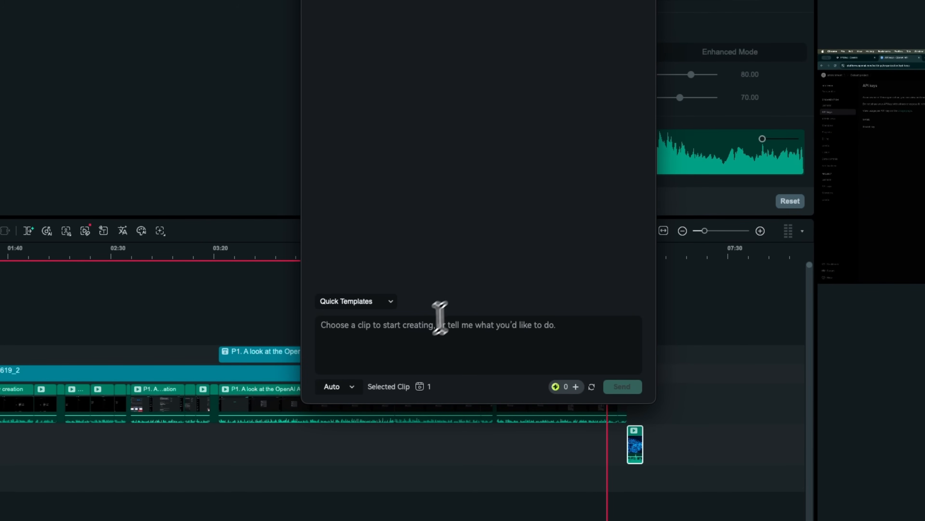
pyautogui.click(405, 344)
pyautogui.write('Add professional motion titles to the key terms like API Key and JSONL')
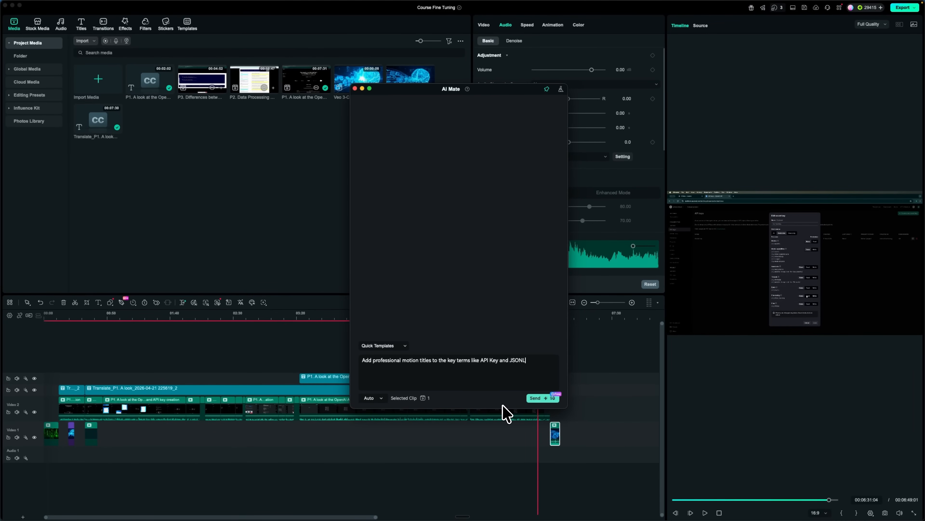
pyautogui.click(538, 398)
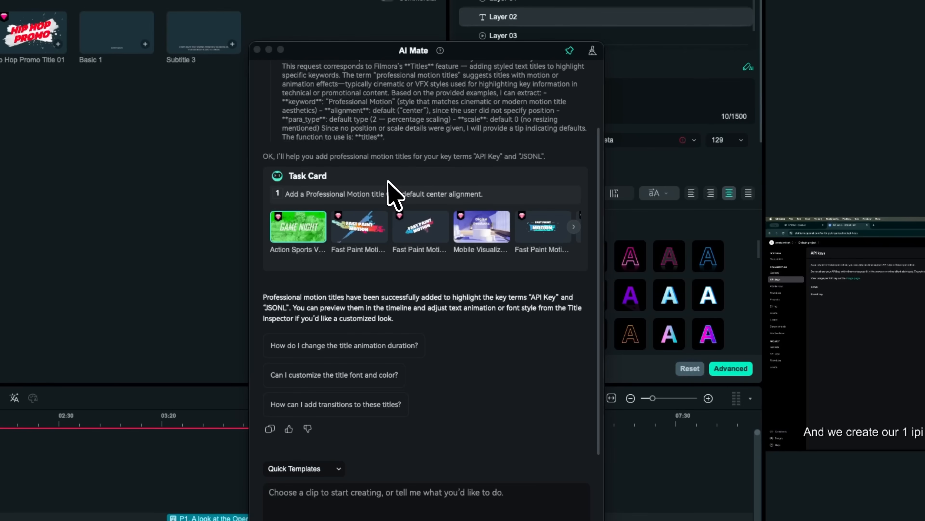
pyautogui.scroll(3, 392, 206)
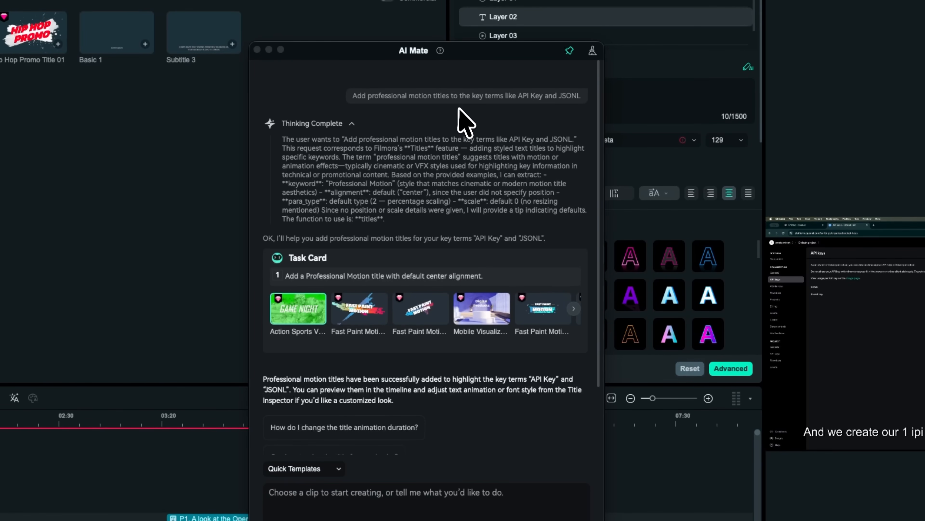
pyautogui.scroll(-2, 438, 244)
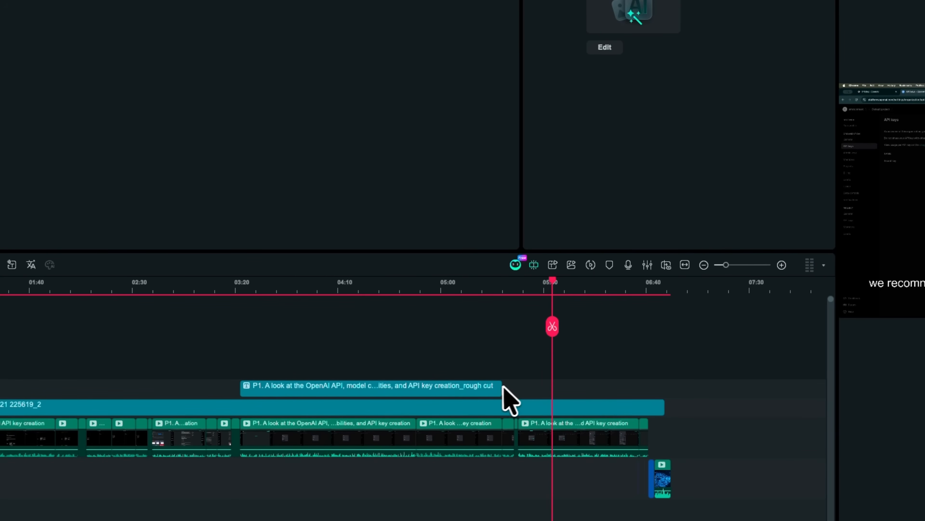
# Combine all timeline clips into one compound clip with 16:9 aspect ratio and 1920x1080 resolution
pyautogui.hotkey('ctrl', 'a')
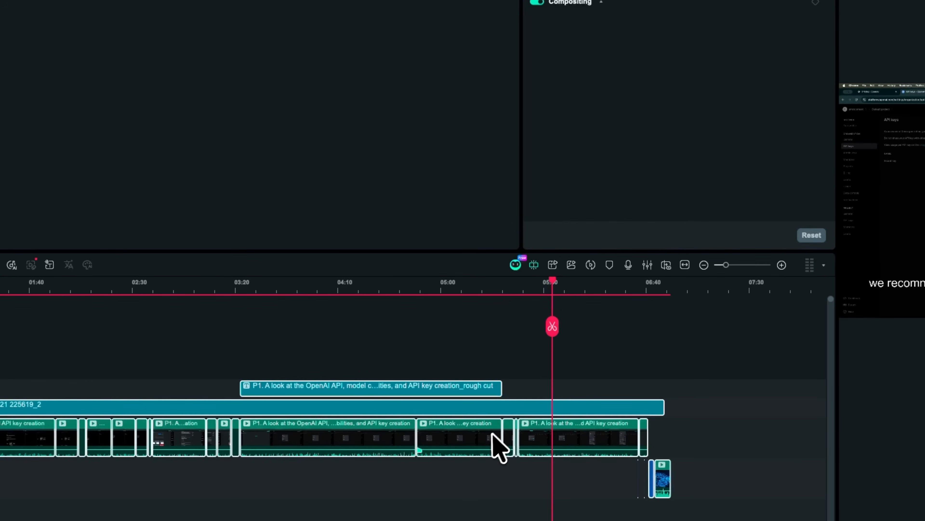
pyautogui.rightClick(458, 451)
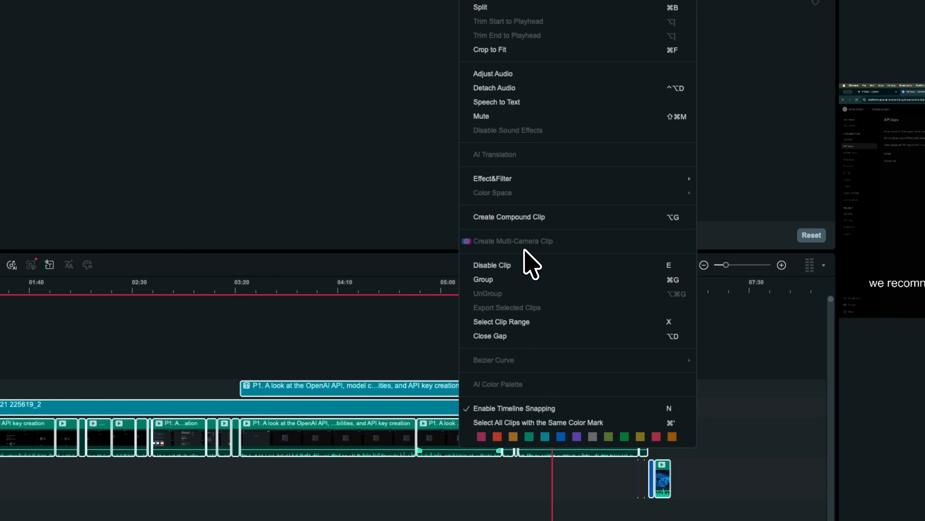
pyautogui.click(540, 216)
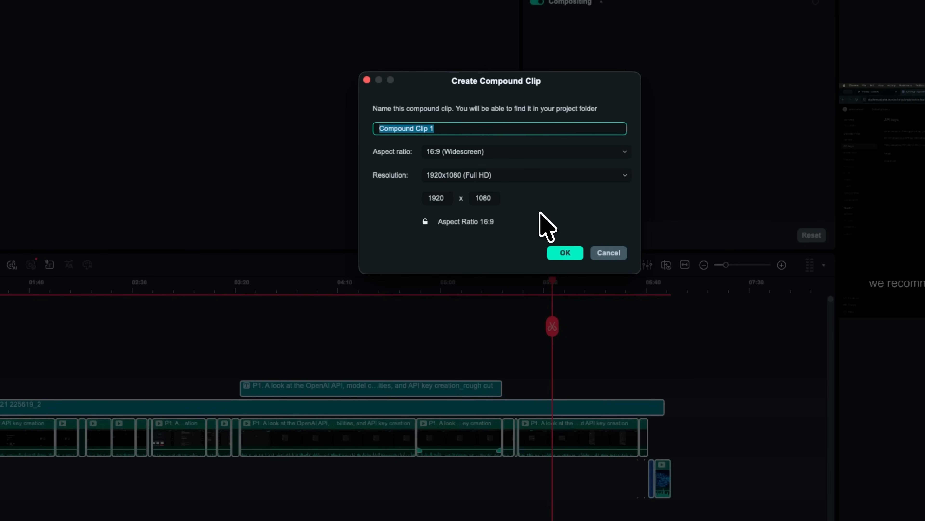
pyautogui.click(565, 252)
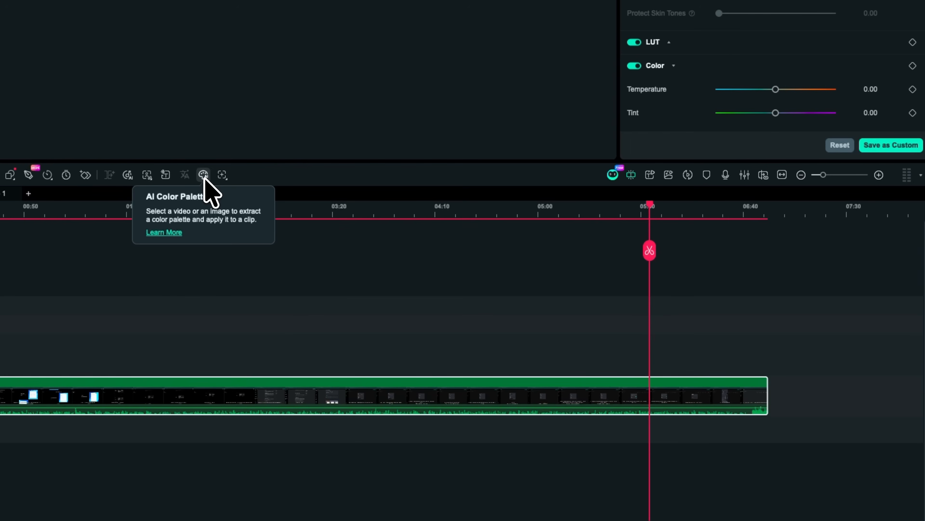
# Have AI Mate apply a cinematic blue filter to the compound clip and add a fade-out transition at the end
pyautogui.click(204, 175)
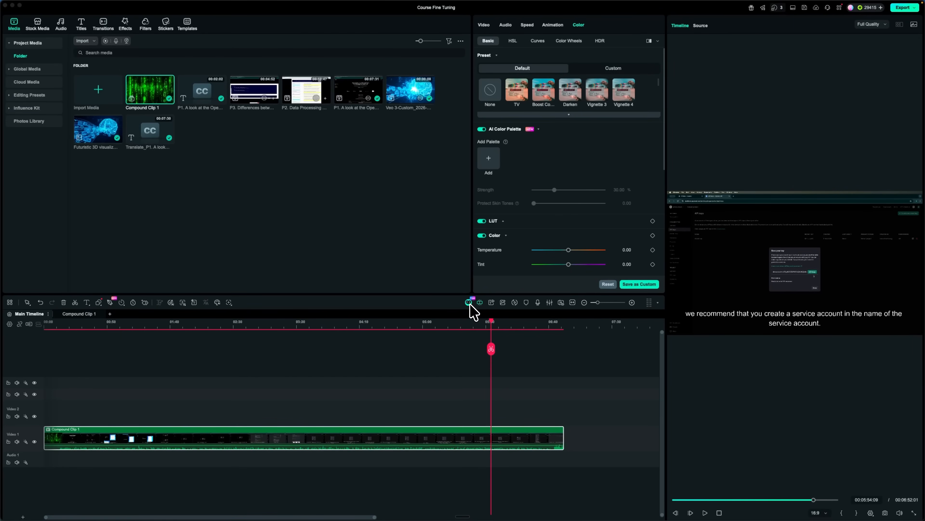
pyautogui.click(469, 302)
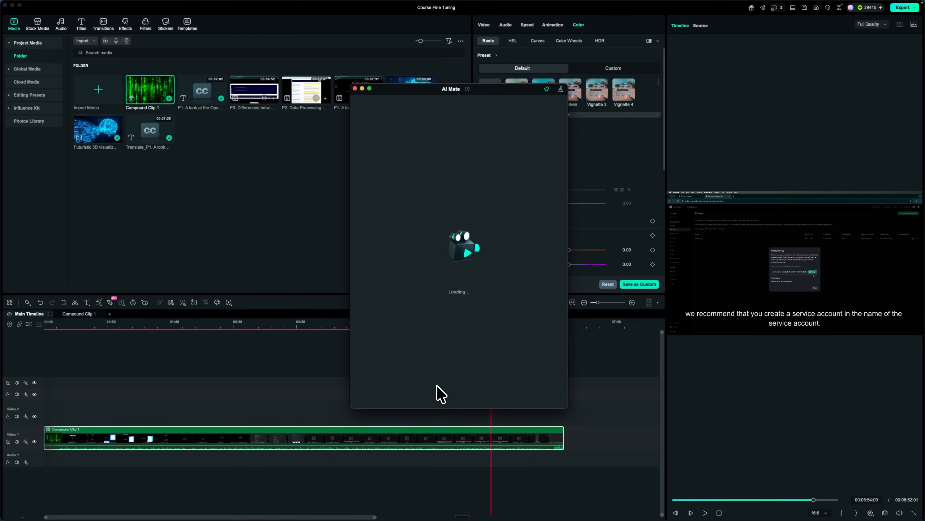
pyautogui.write('Apply a cinematic blue filter and add a fade-out transition at the end')
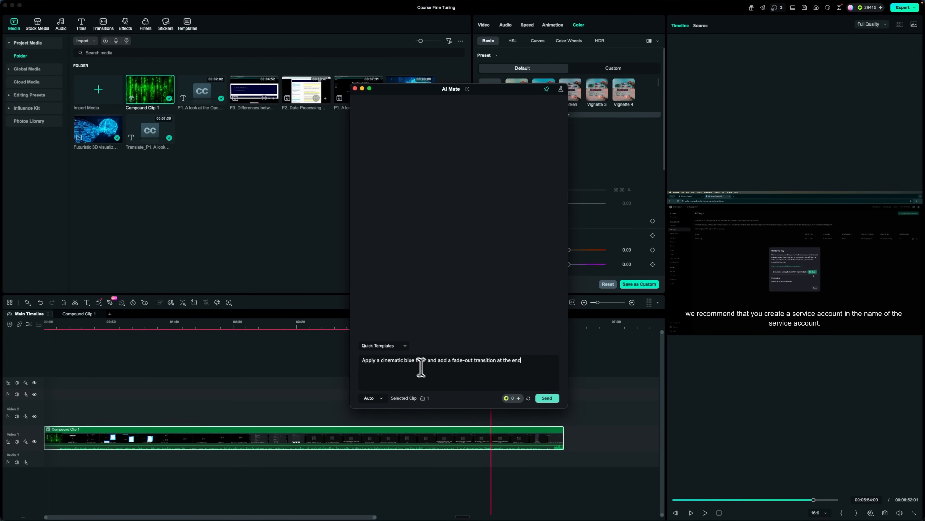
pyautogui.click(547, 398)
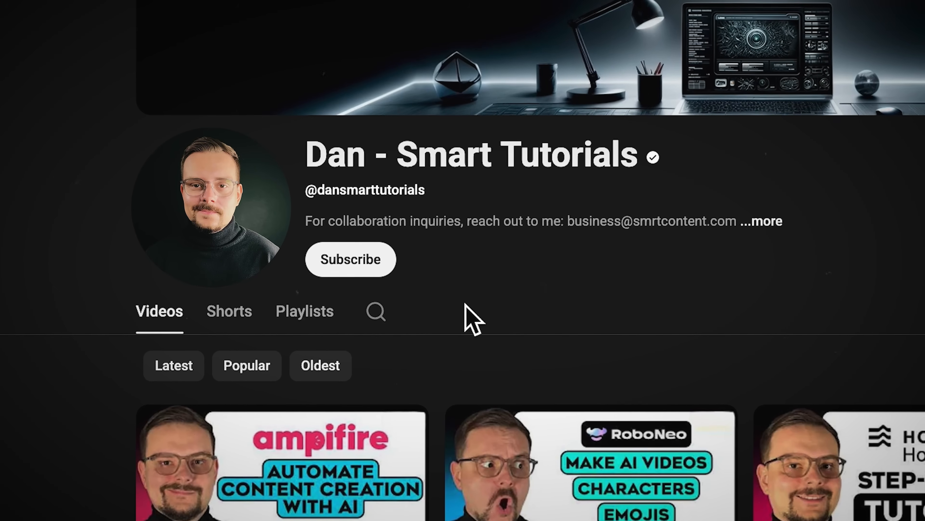
pyautogui.click(379, 271)
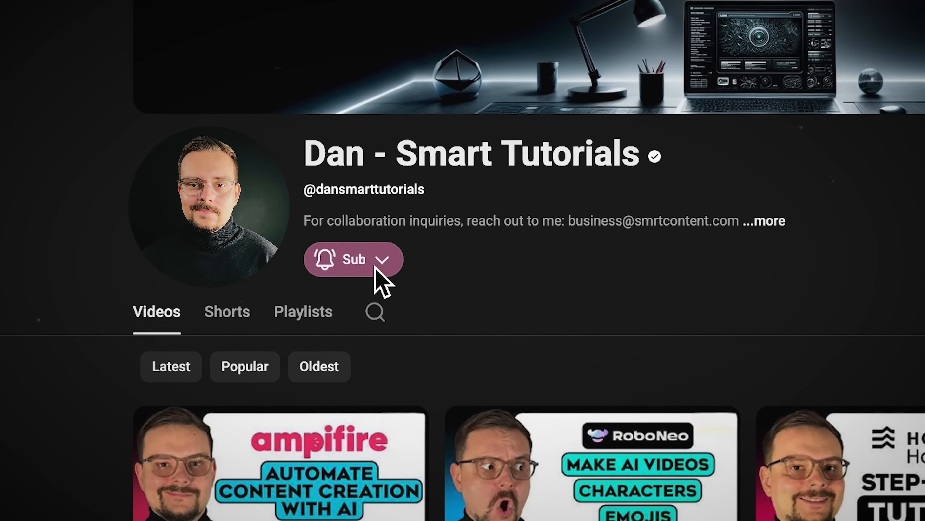
pyautogui.click(430, 261)
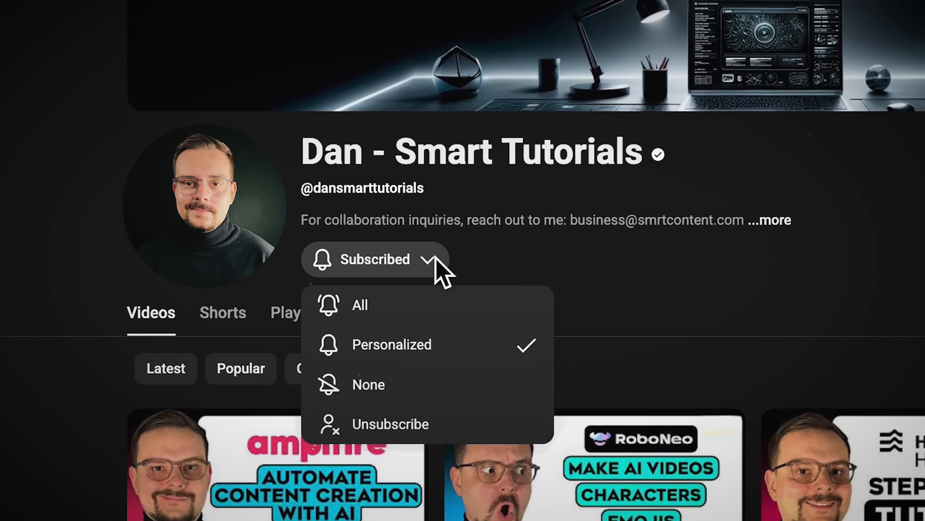
pyautogui.click(368, 315)
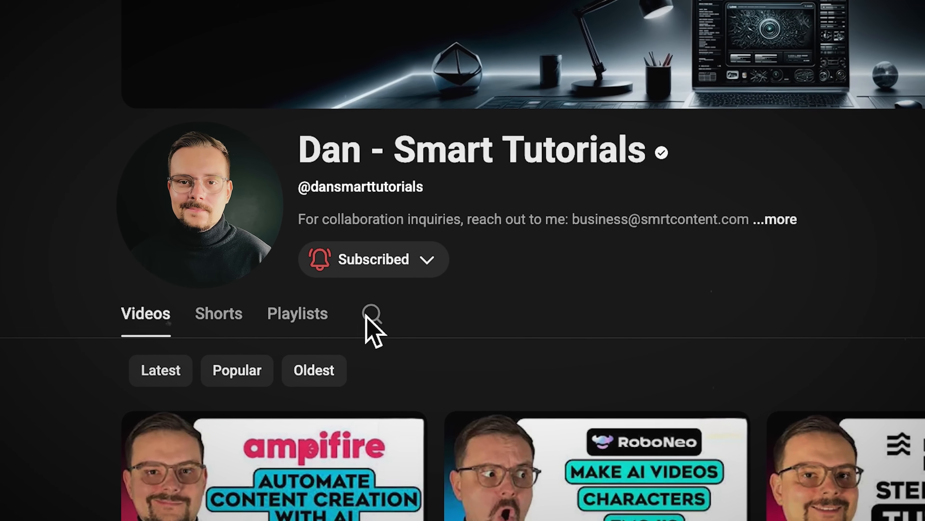